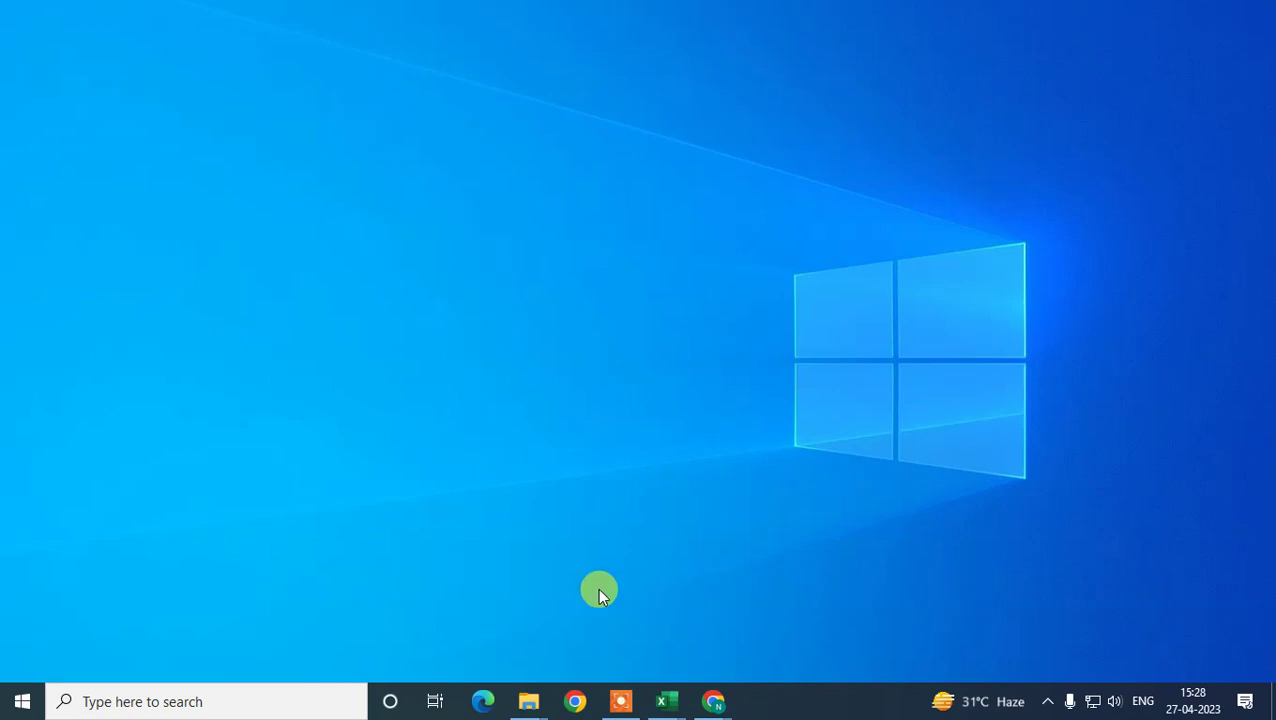
Refresh the desktop and switch to the open Google Chrome window
right_click(594, 260)
click(626, 315)
key(alt+Tab)
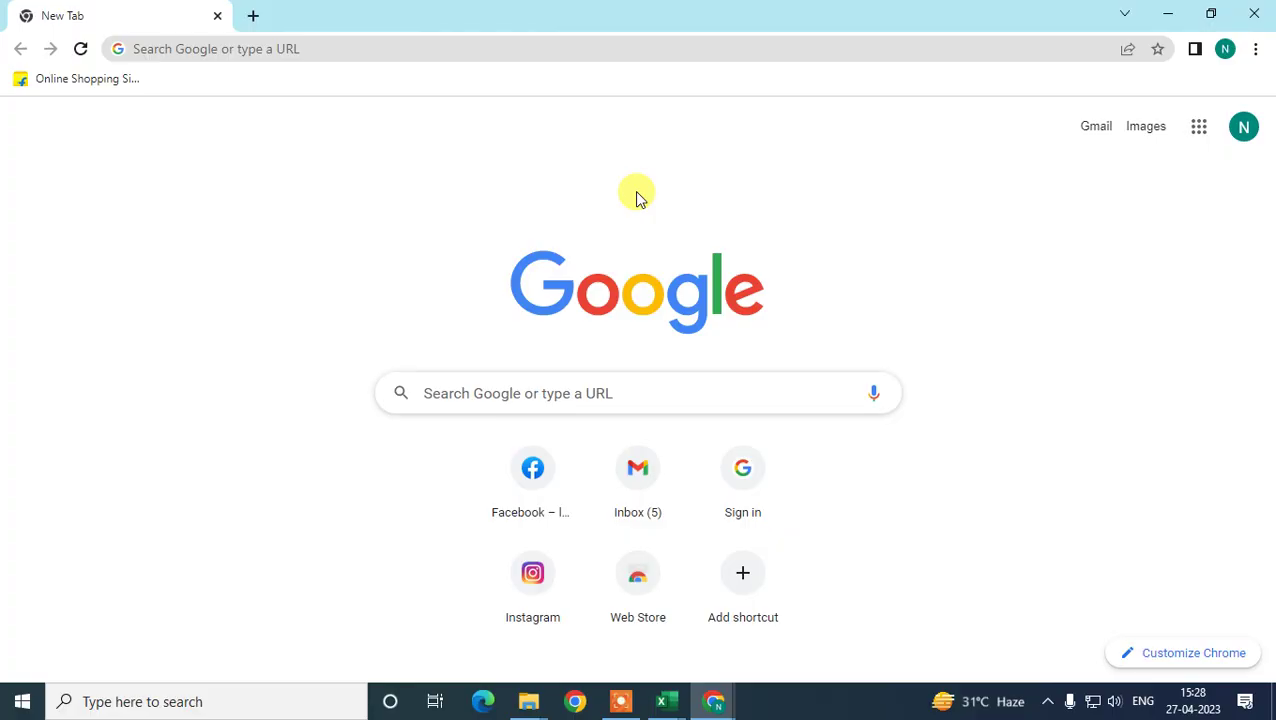
right_click(251, 178)
click(188, 205)
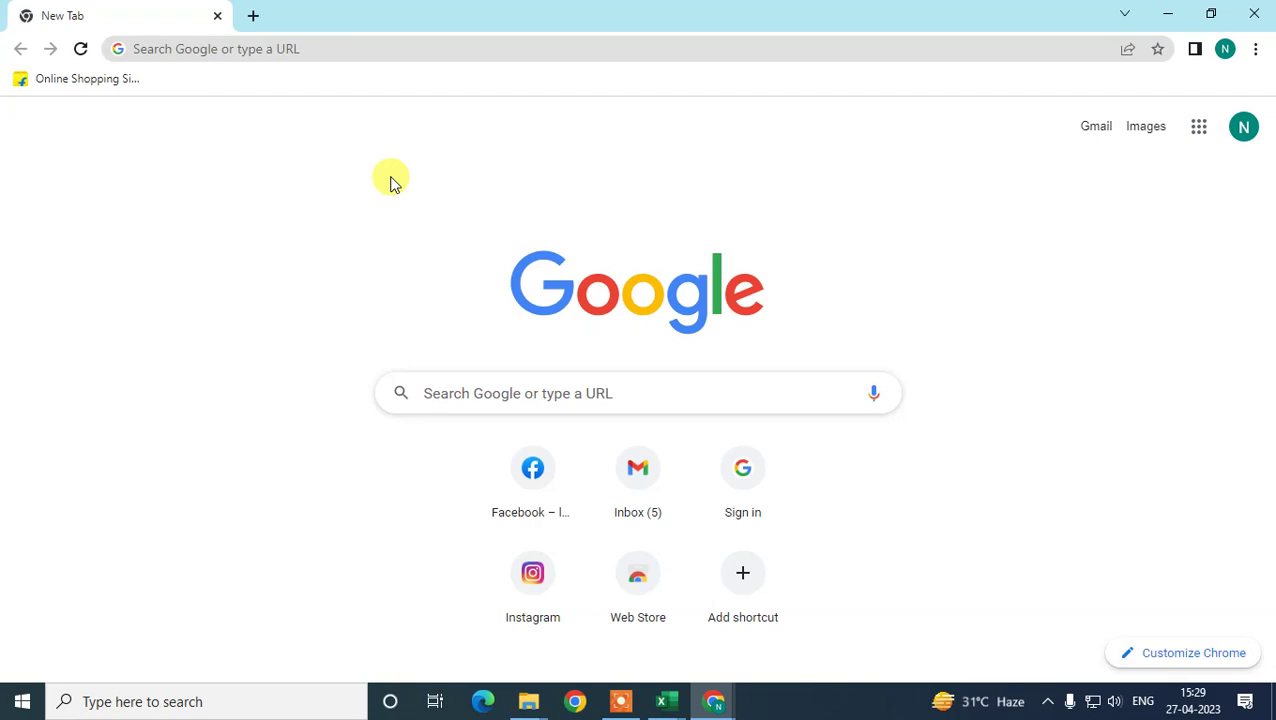
right_click(329, 147)
click(244, 242)
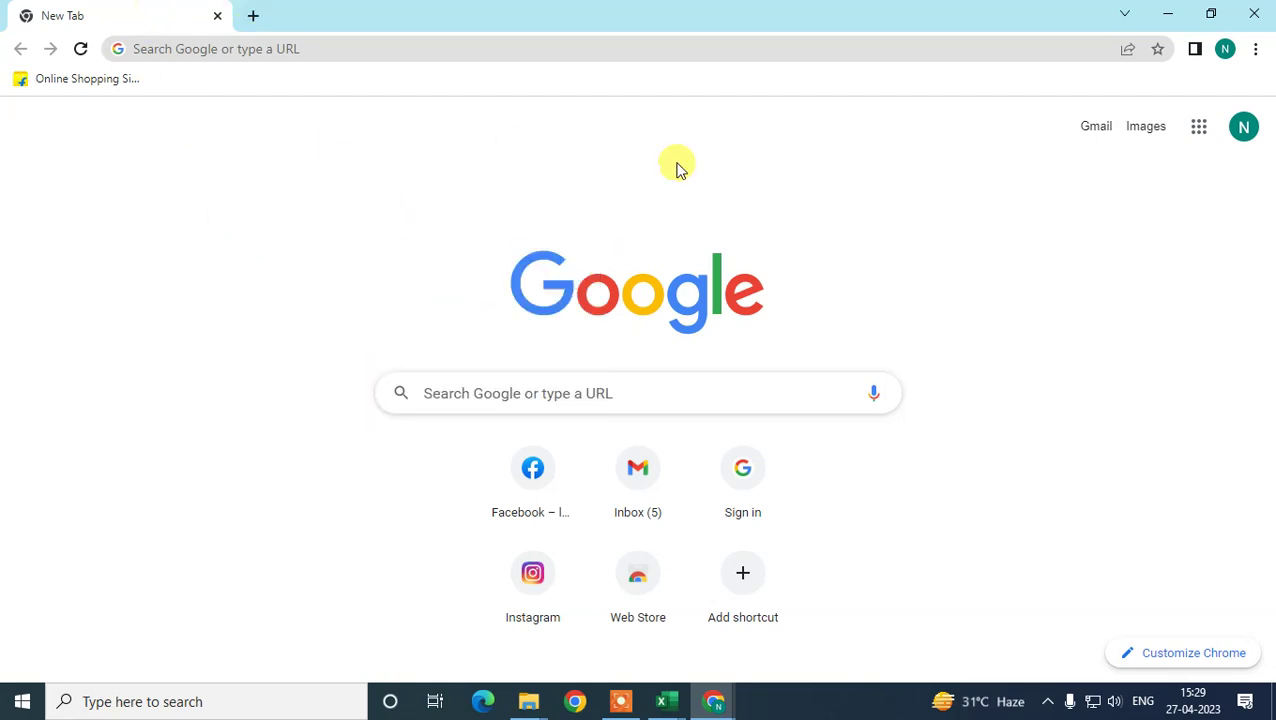
View the signed-in Google account's details, highlight its e-mail address, and close the account details
click(1244, 128)
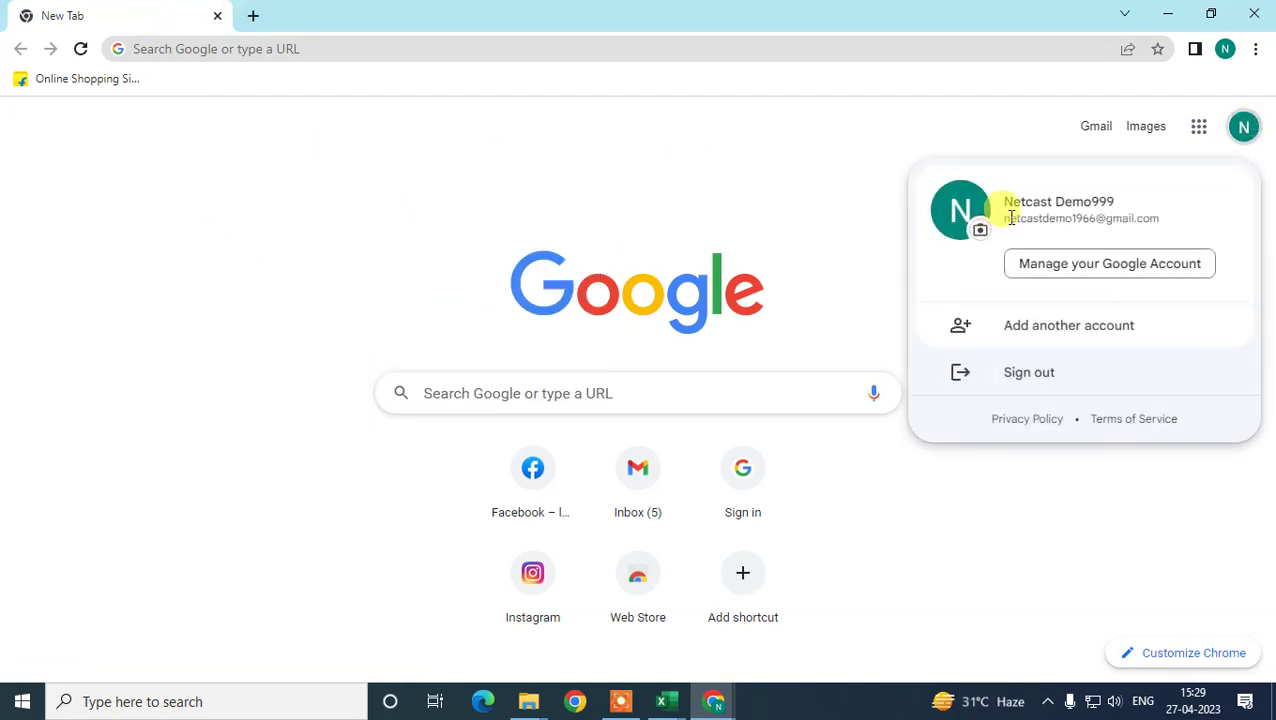
drag(1009, 218, 1170, 219)
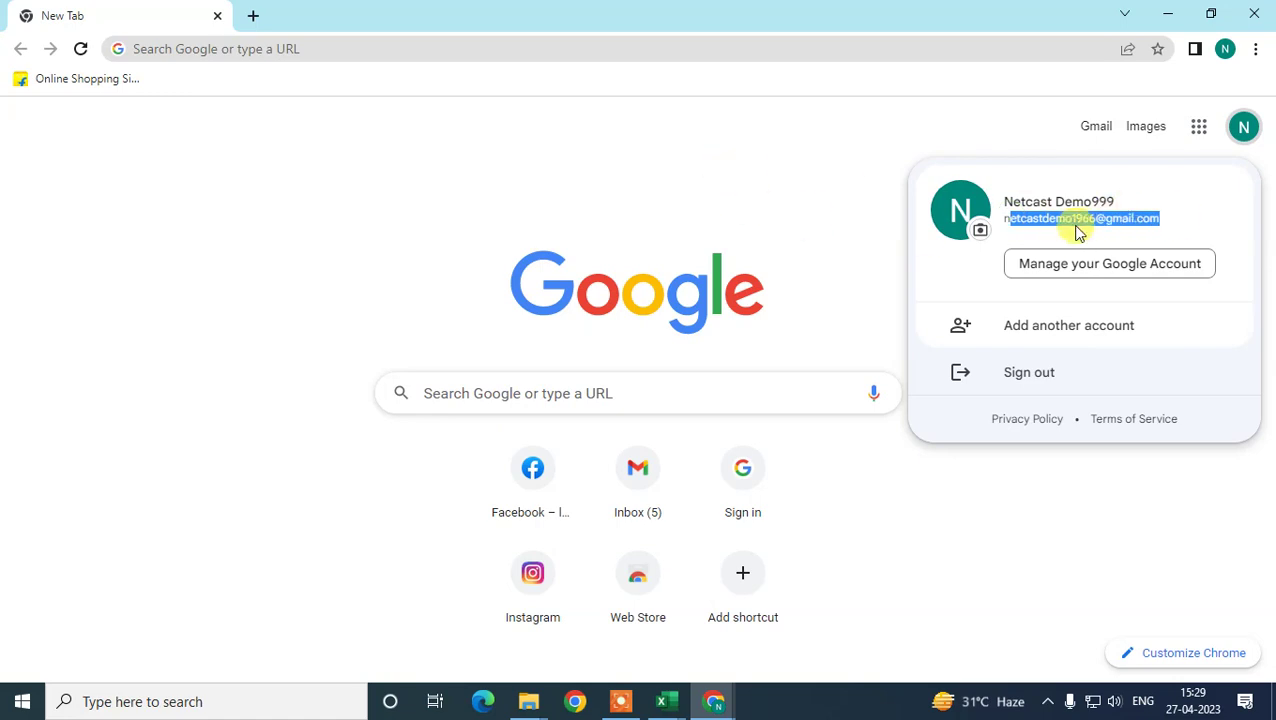
click(1040, 212)
drag(998, 218, 1203, 224)
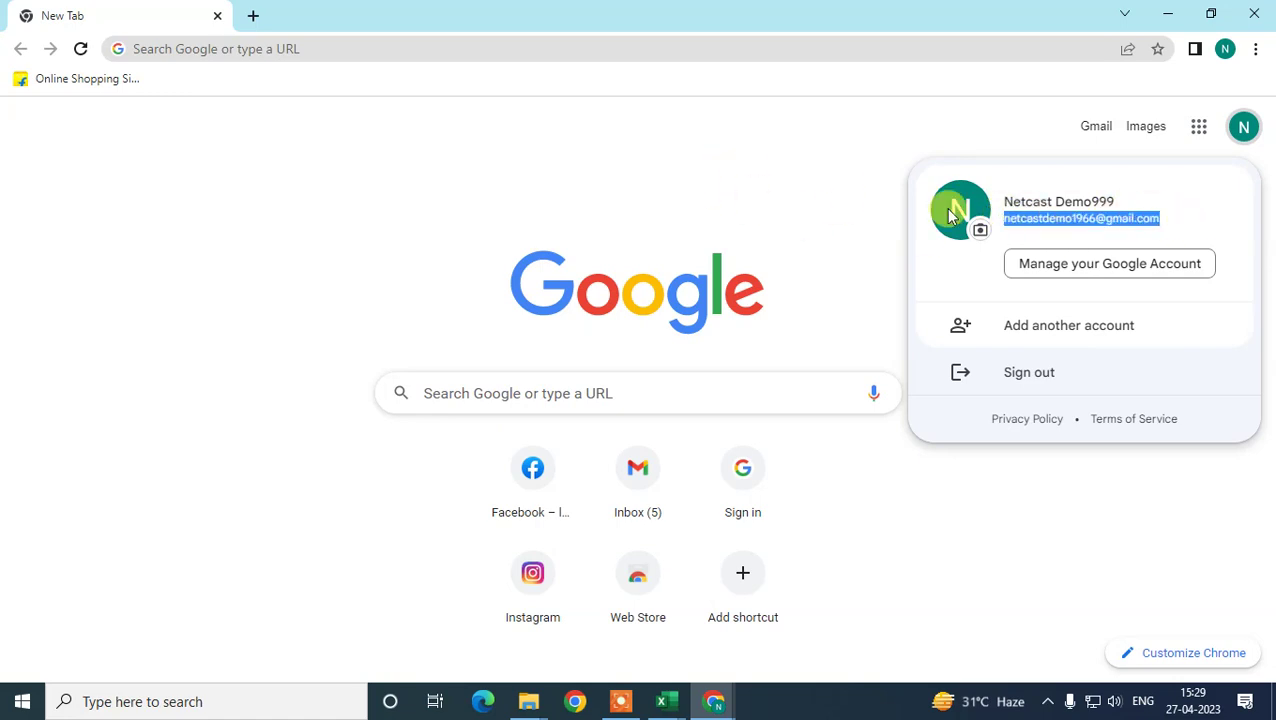
click(1025, 211)
click(655, 162)
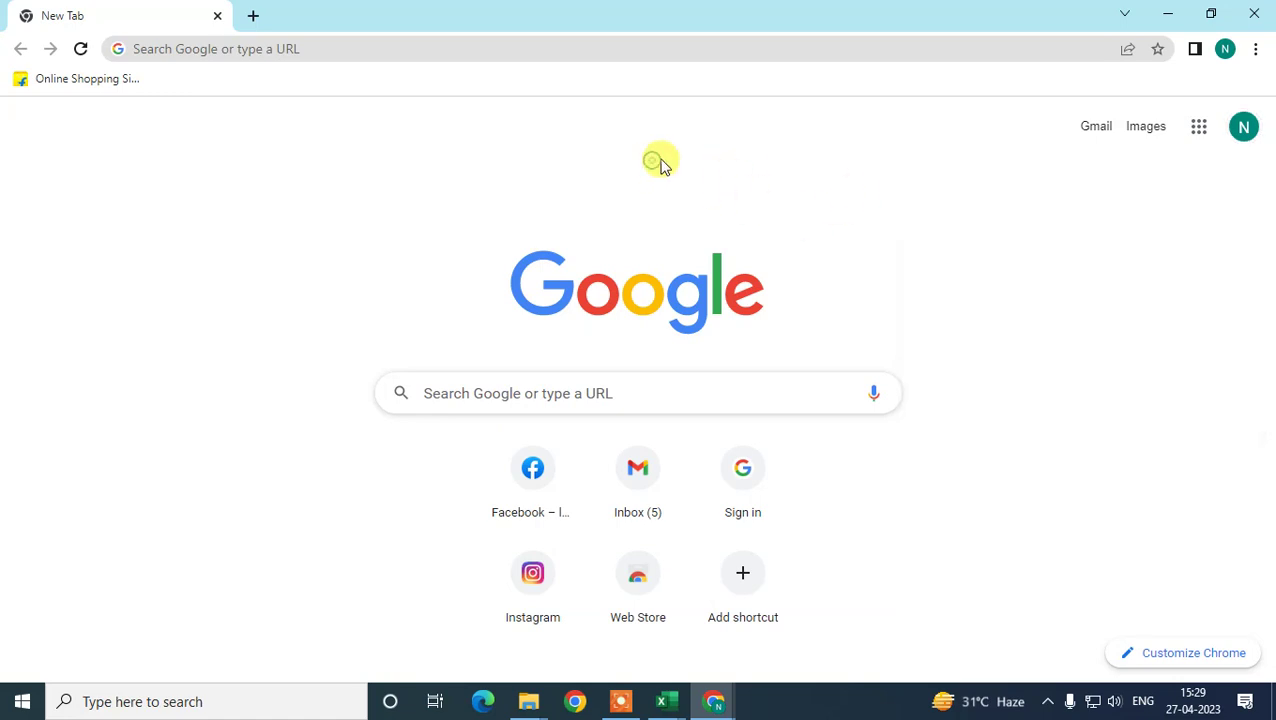
Search the web for "google maps" and open the Google Maps site from the results
click(253, 48)
text(google maps)
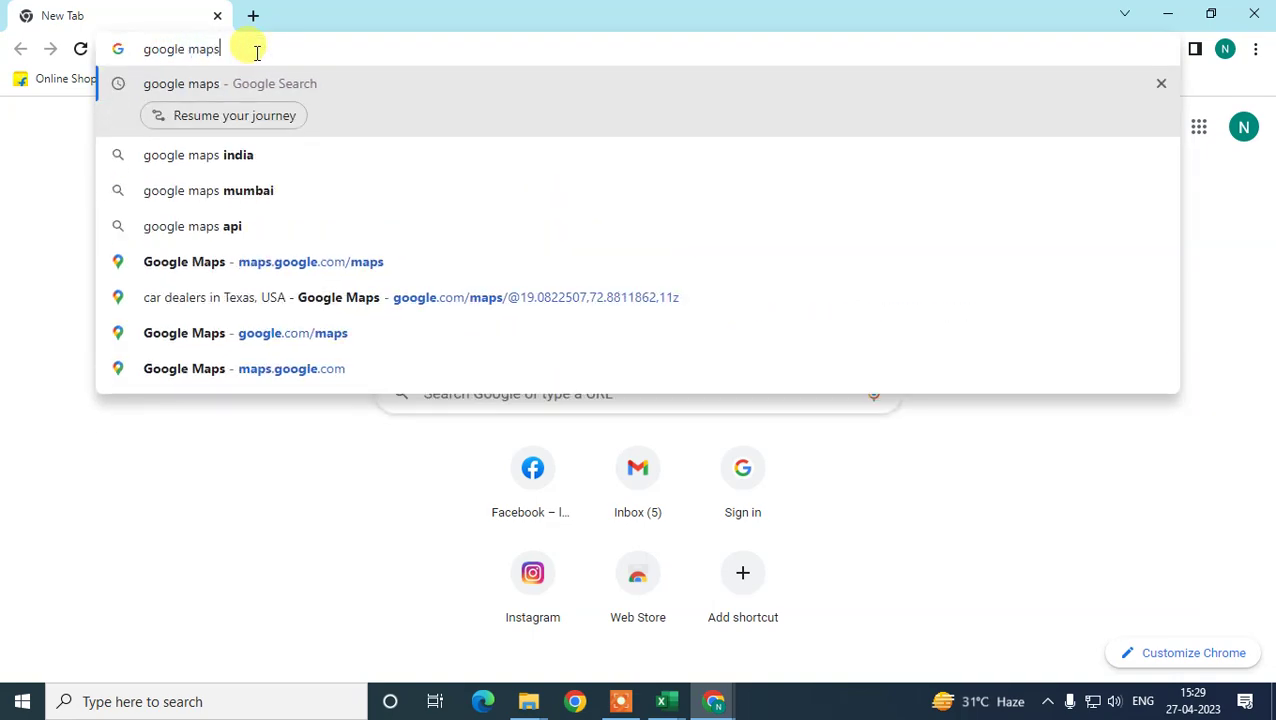
key(Return)
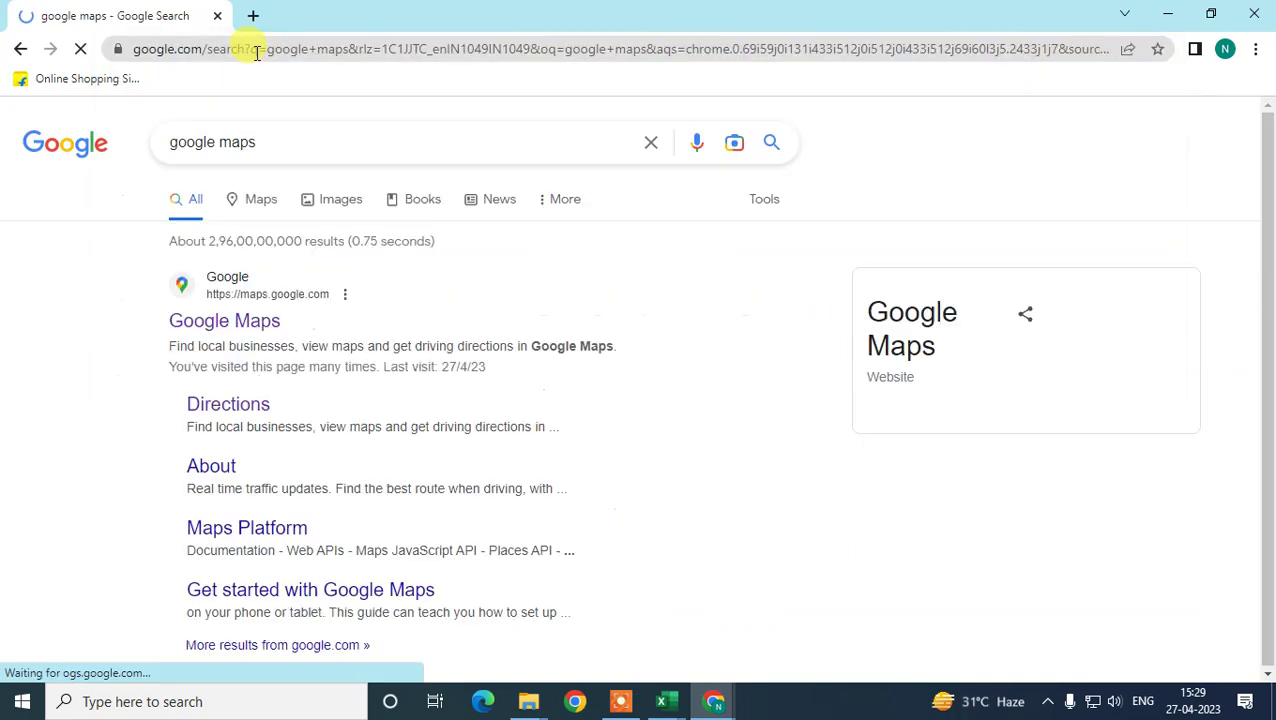
click(275, 322)
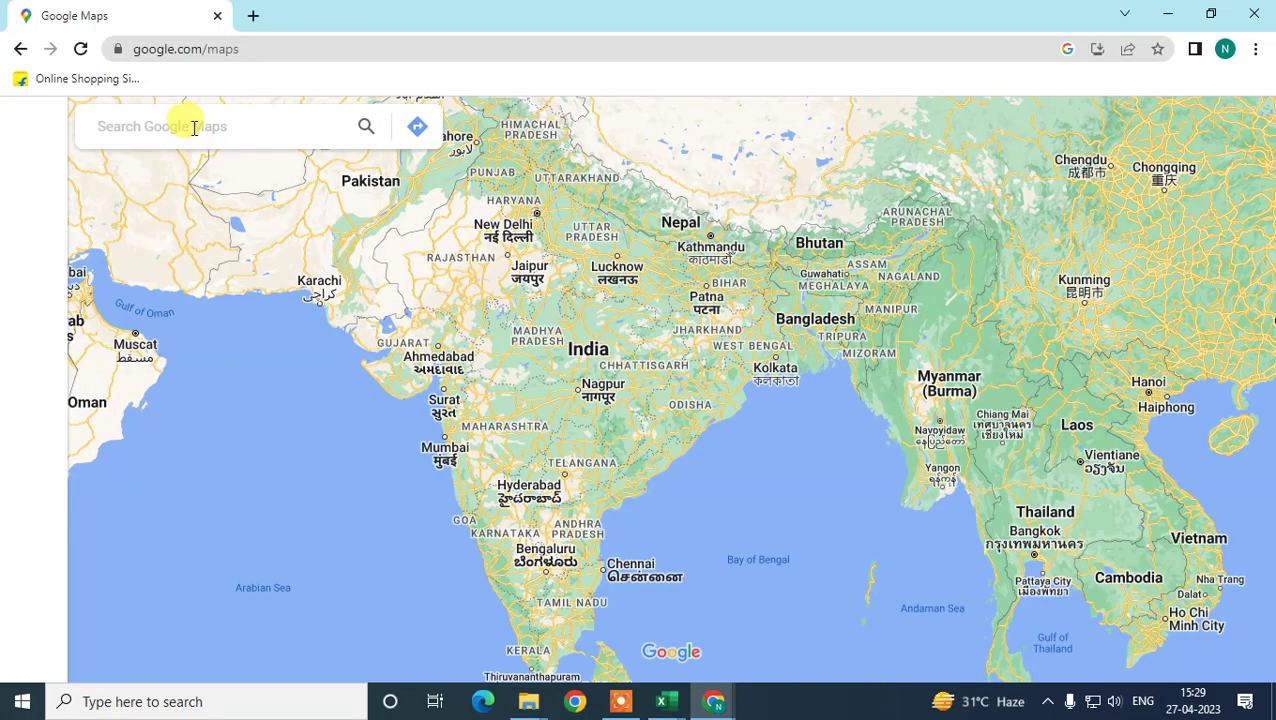
Open the Ross Dress for Less listing on Texas Avenue South from the recent Google Maps searches
click(193, 127)
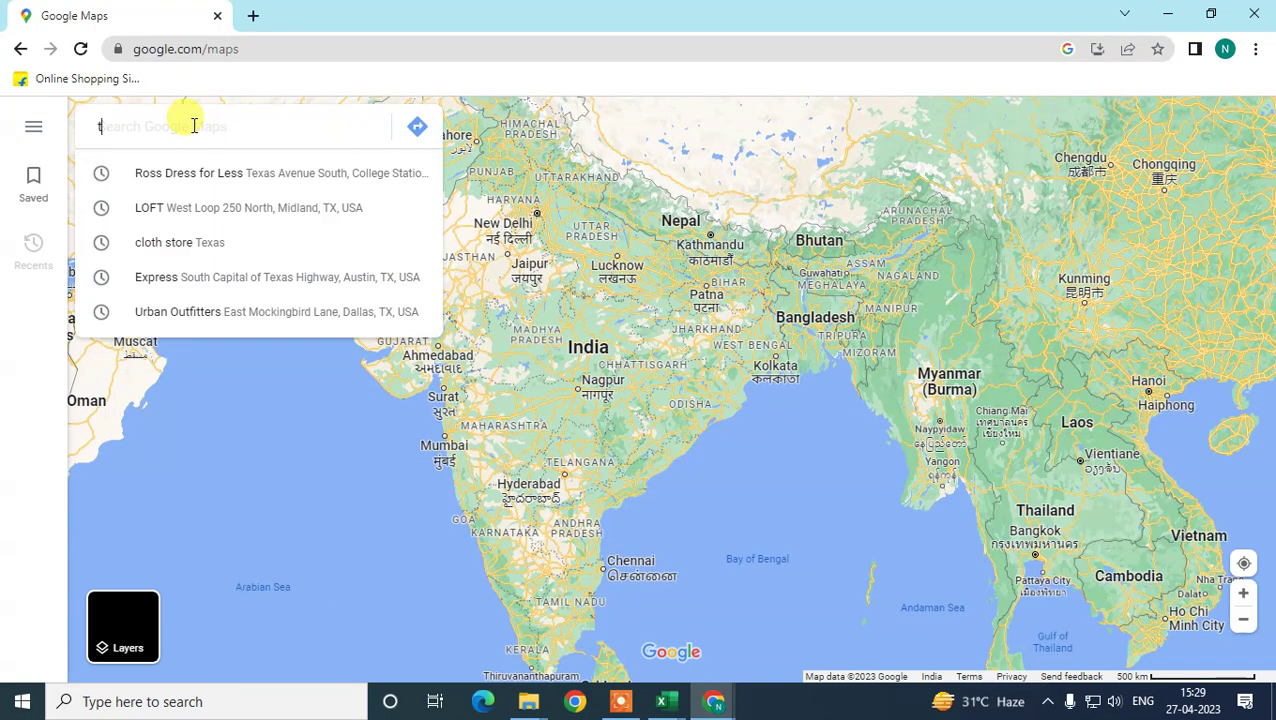
text(t)
key(BackSpace)
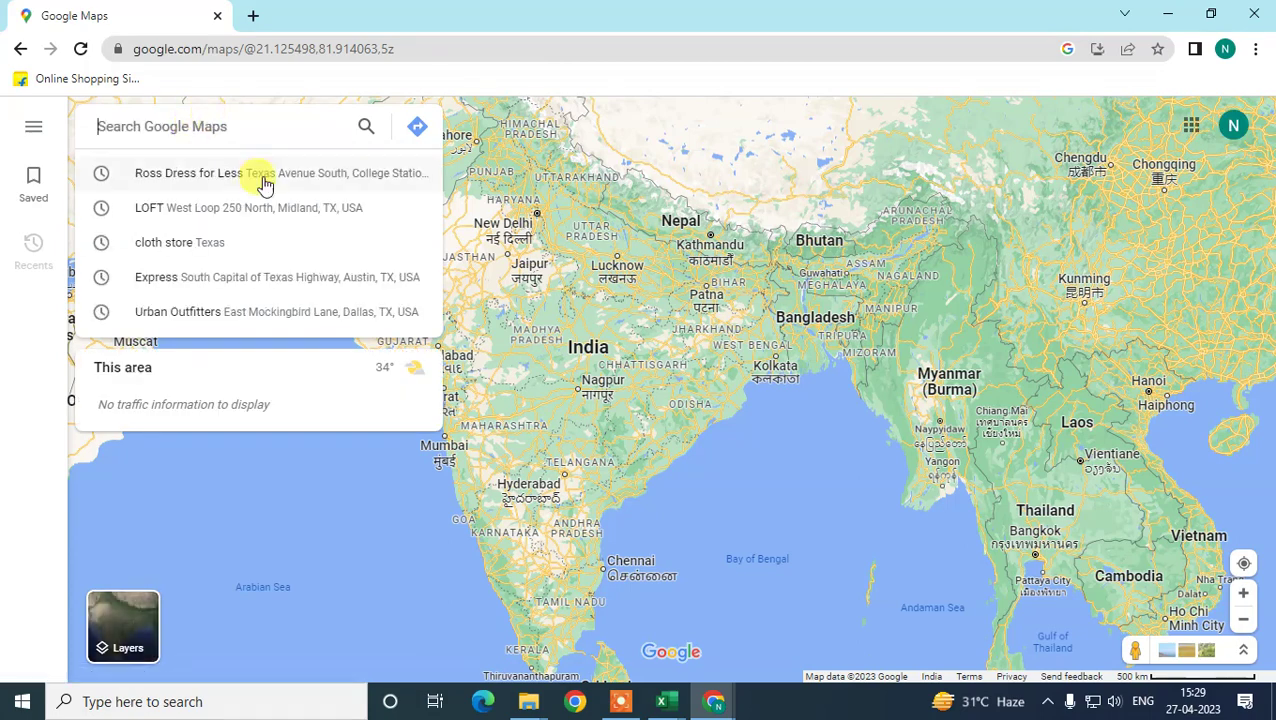
click(250, 175)
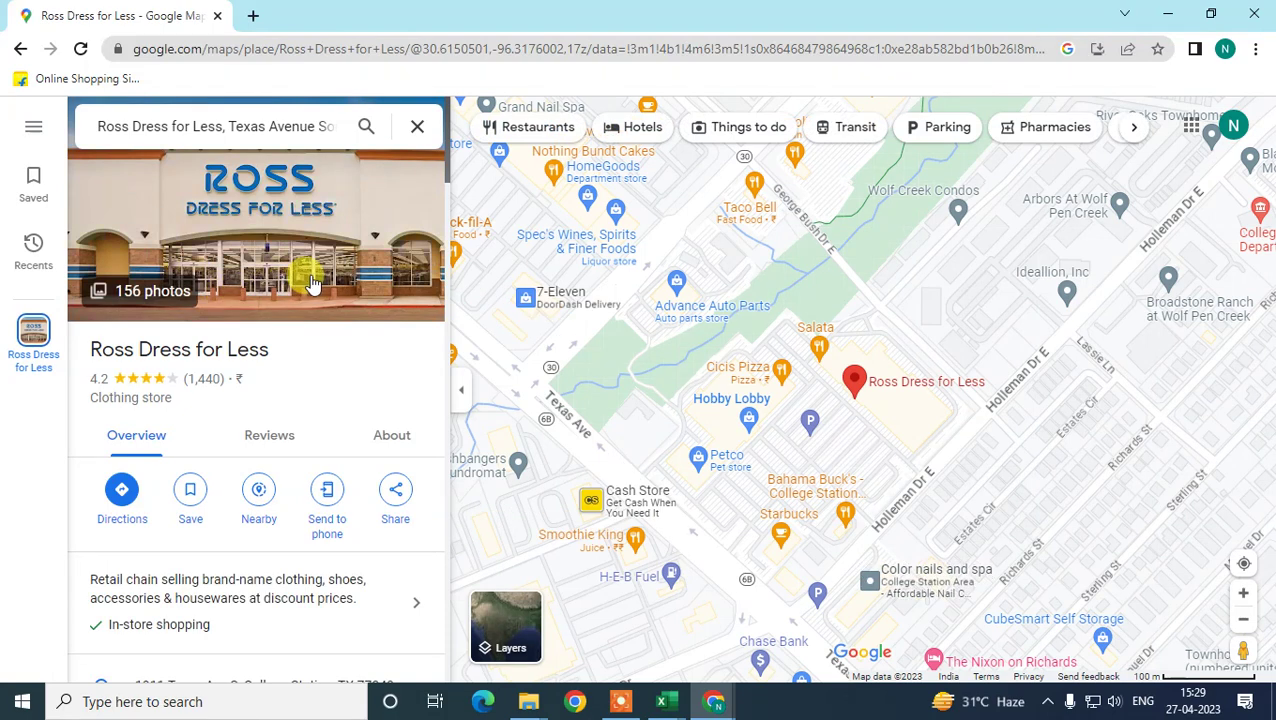
Examine the Ross Dress for Less listing's address, opening hours, website, phone number and popular times
scroll(343, 330, down, 2)
scroll(343, 330, down, 3)
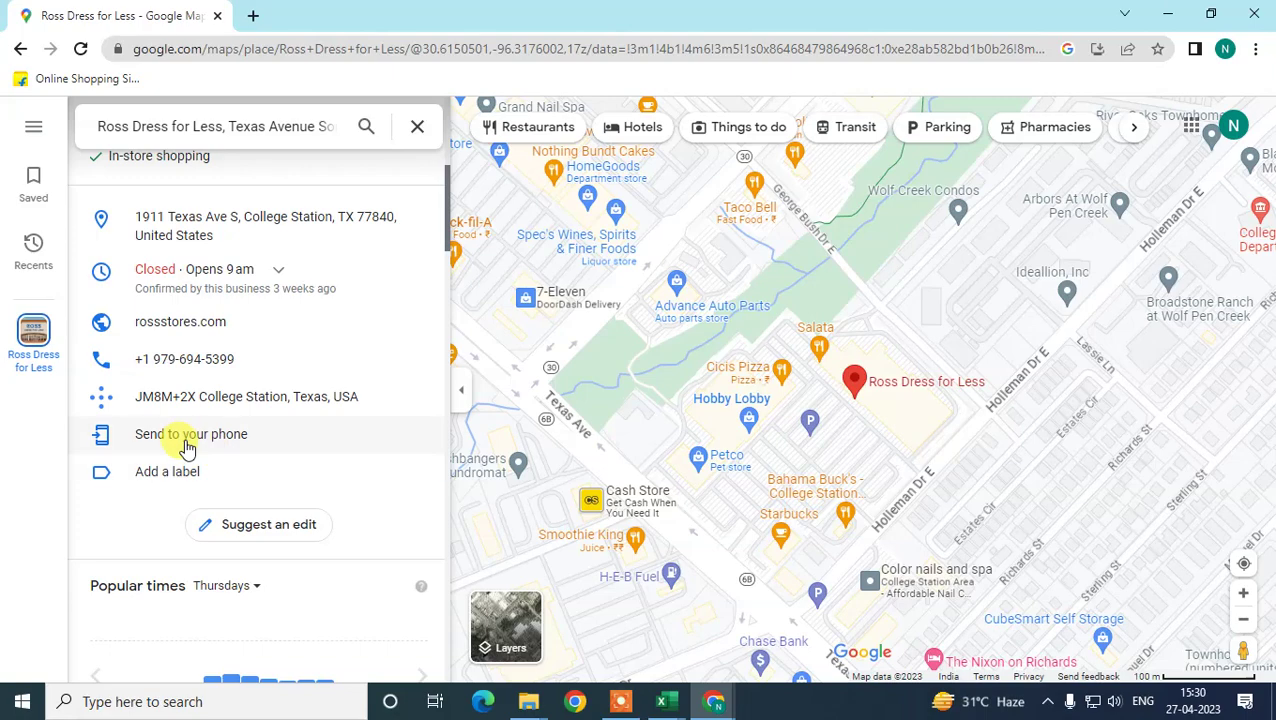
scroll(185, 445, down, 2)
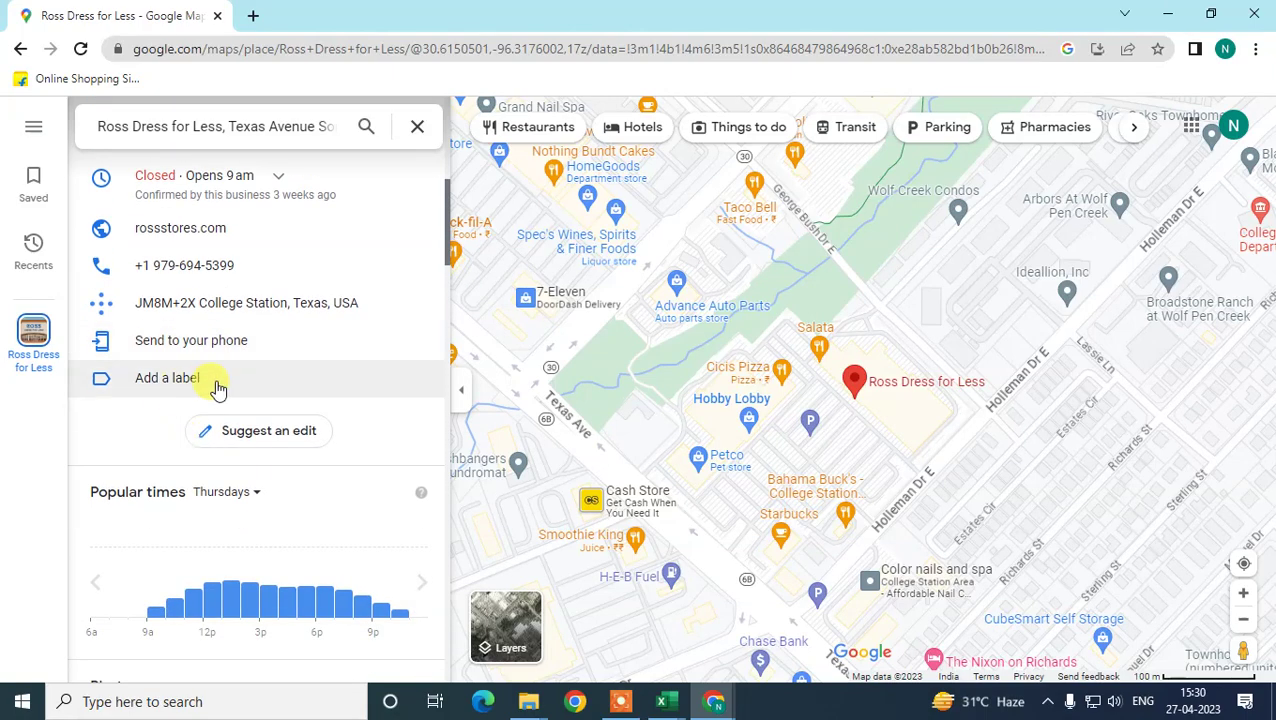
scroll(215, 380, up, 4)
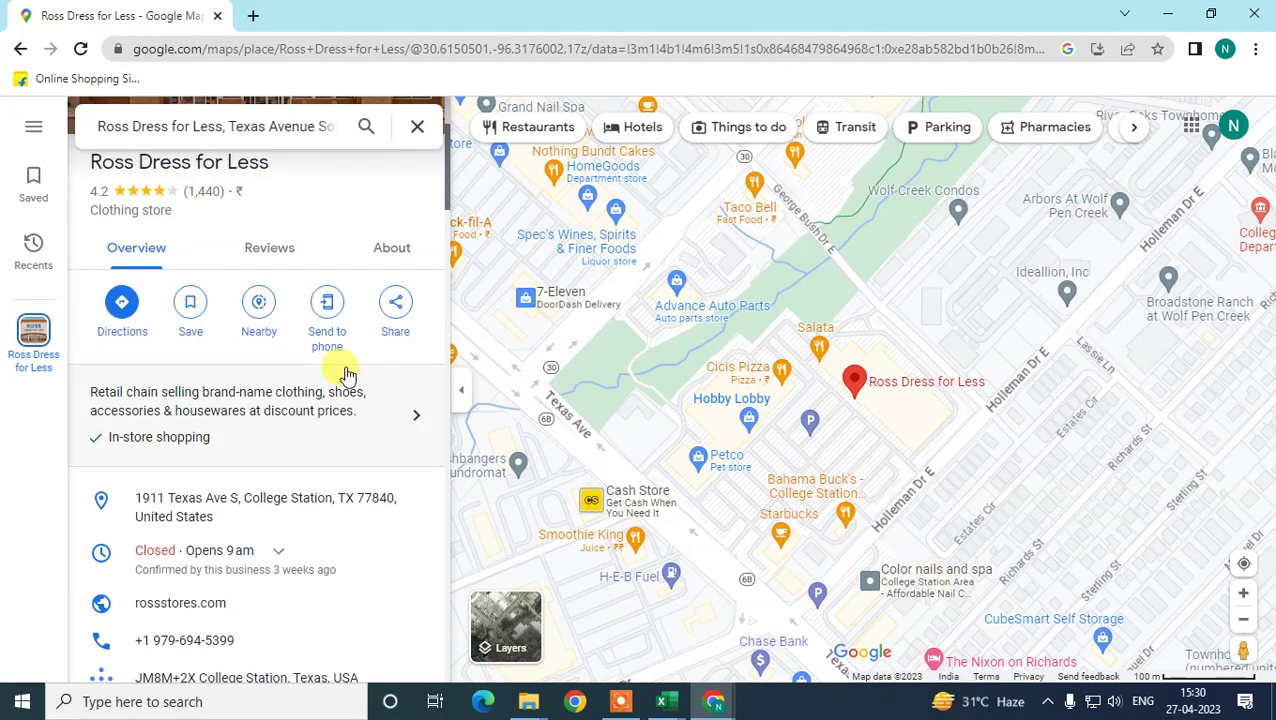
scroll(345, 375, up, 2)
scroll(320, 350, down, 1)
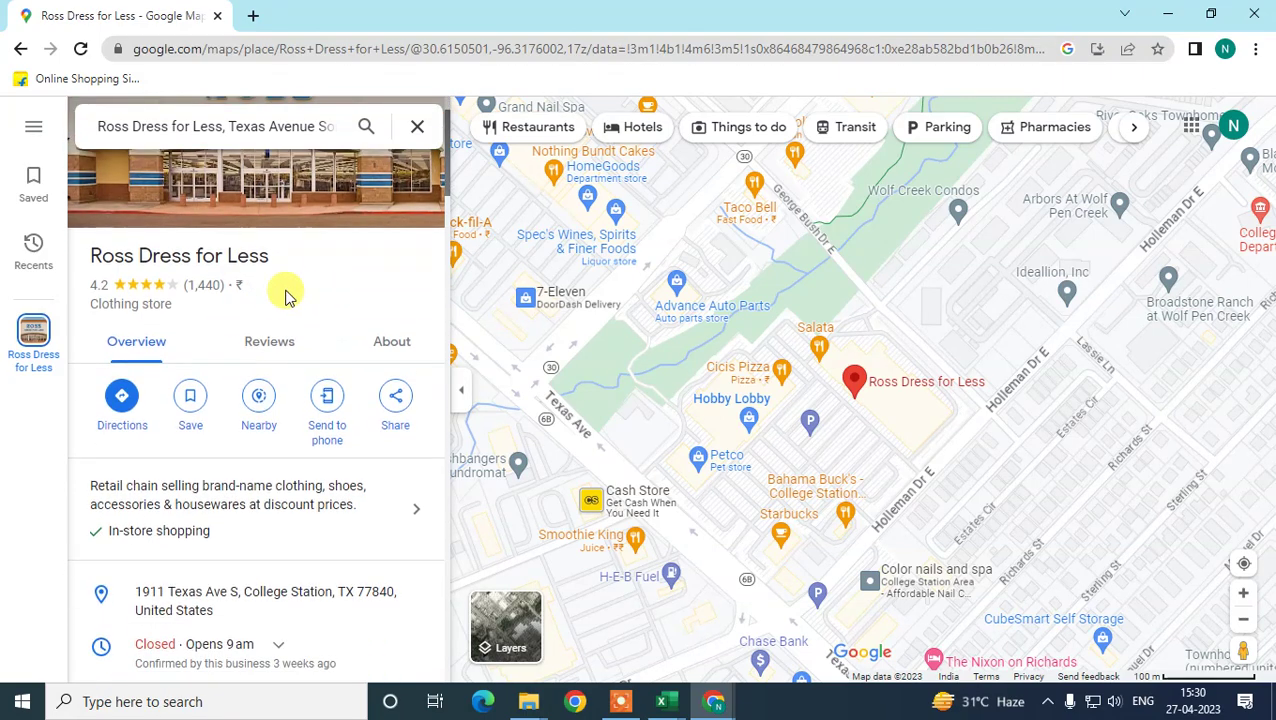
scroll(265, 295, down, 5)
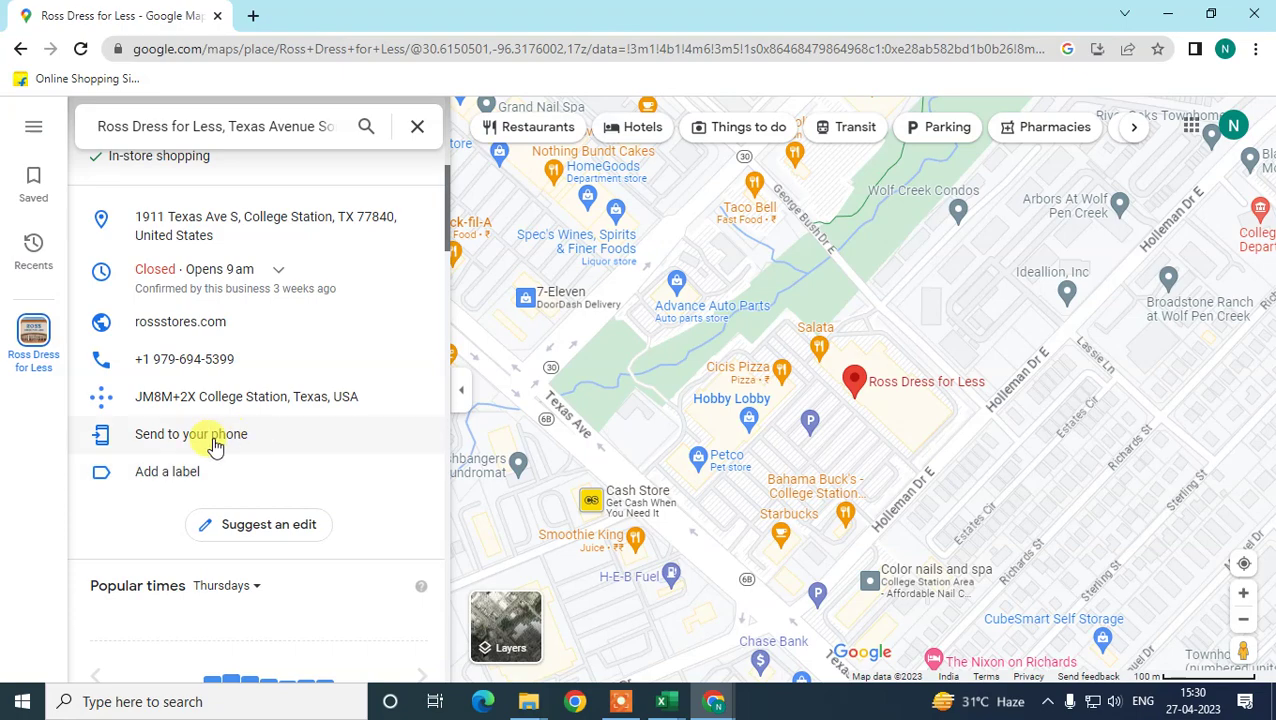
scroll(308, 447, down, 2)
scroll(308, 445, down, 3)
scroll(308, 442, up, 8)
scroll(309, 430, down, 2)
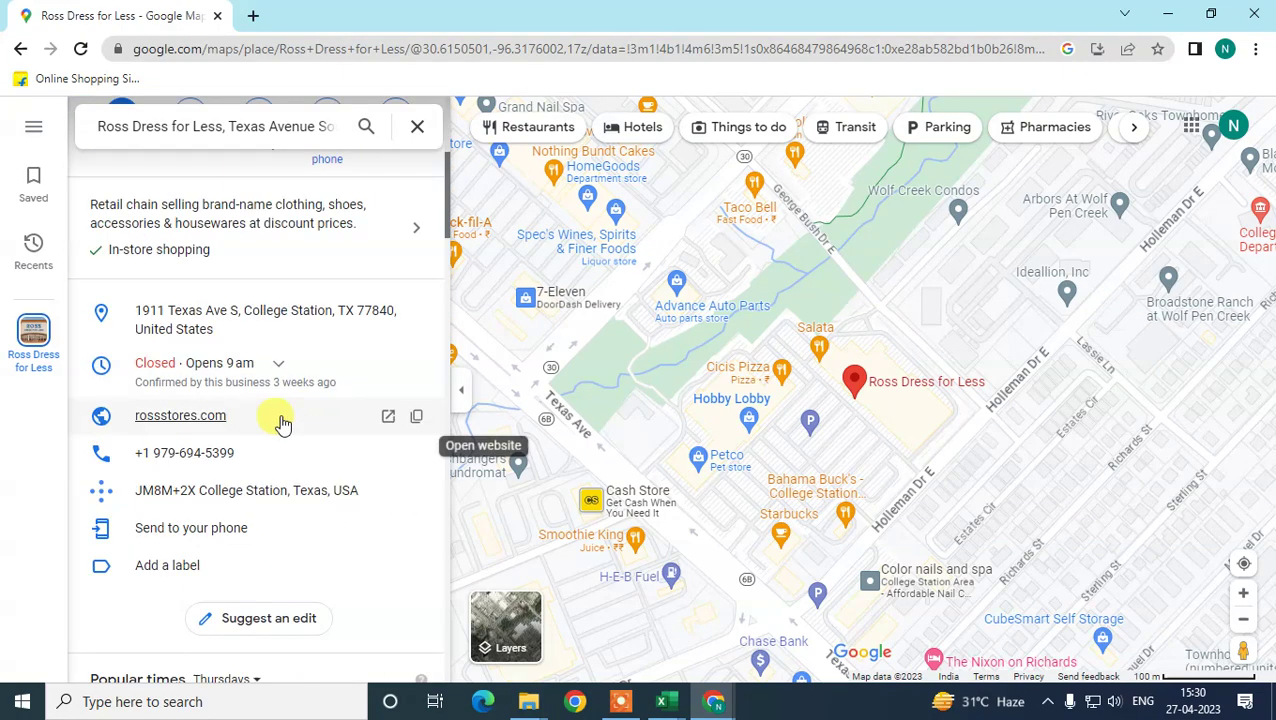
scroll(309, 418, down, 3)
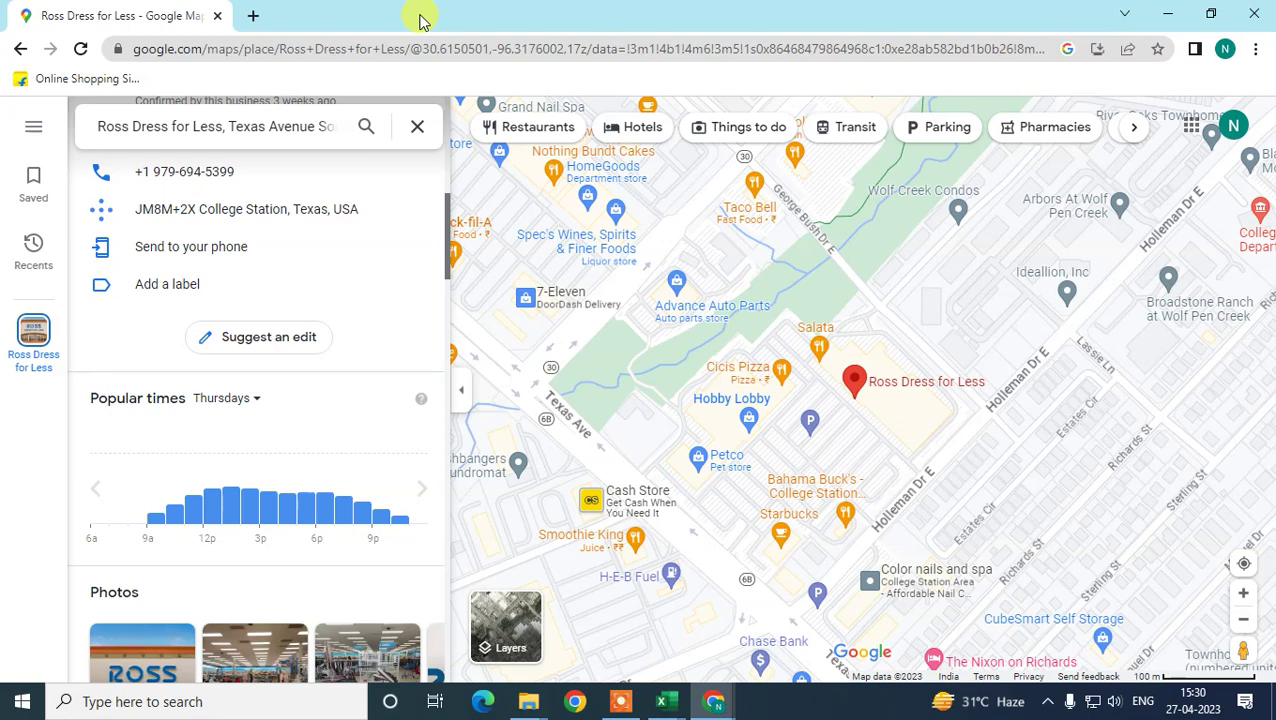
View the list of businesses in Google Business Profile Manager in a new tab, and close that tab
click(253, 15)
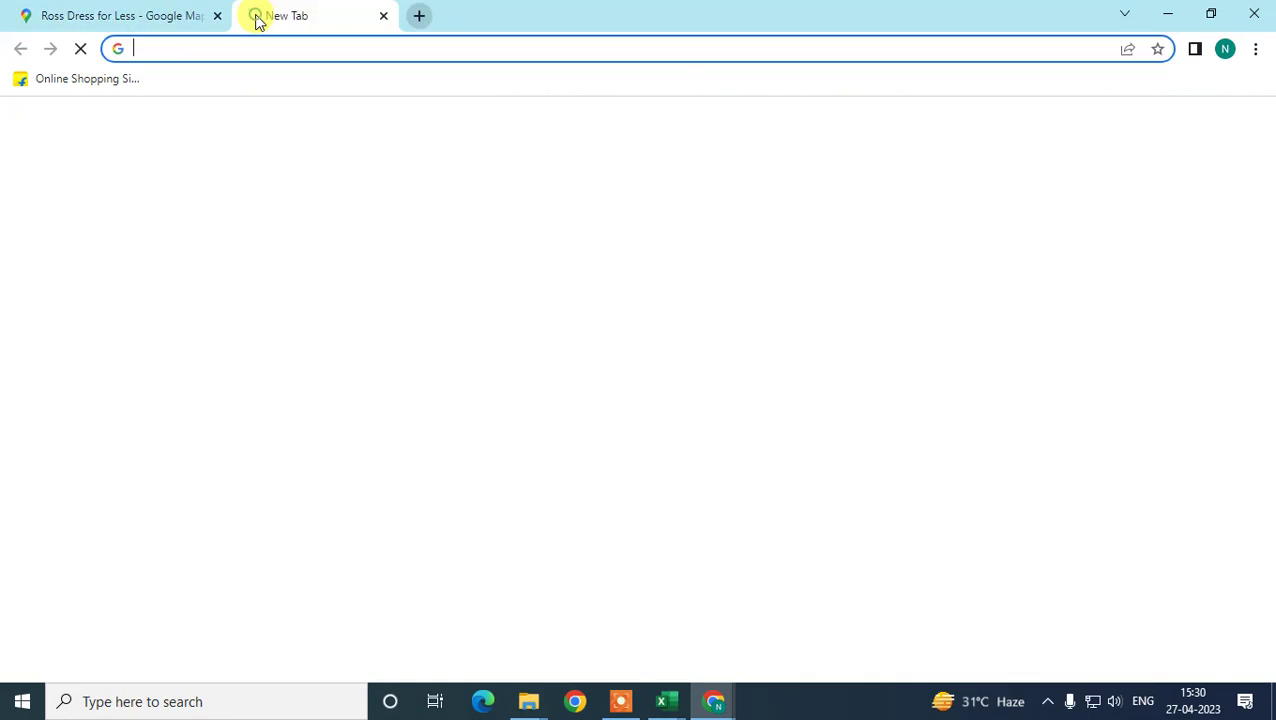
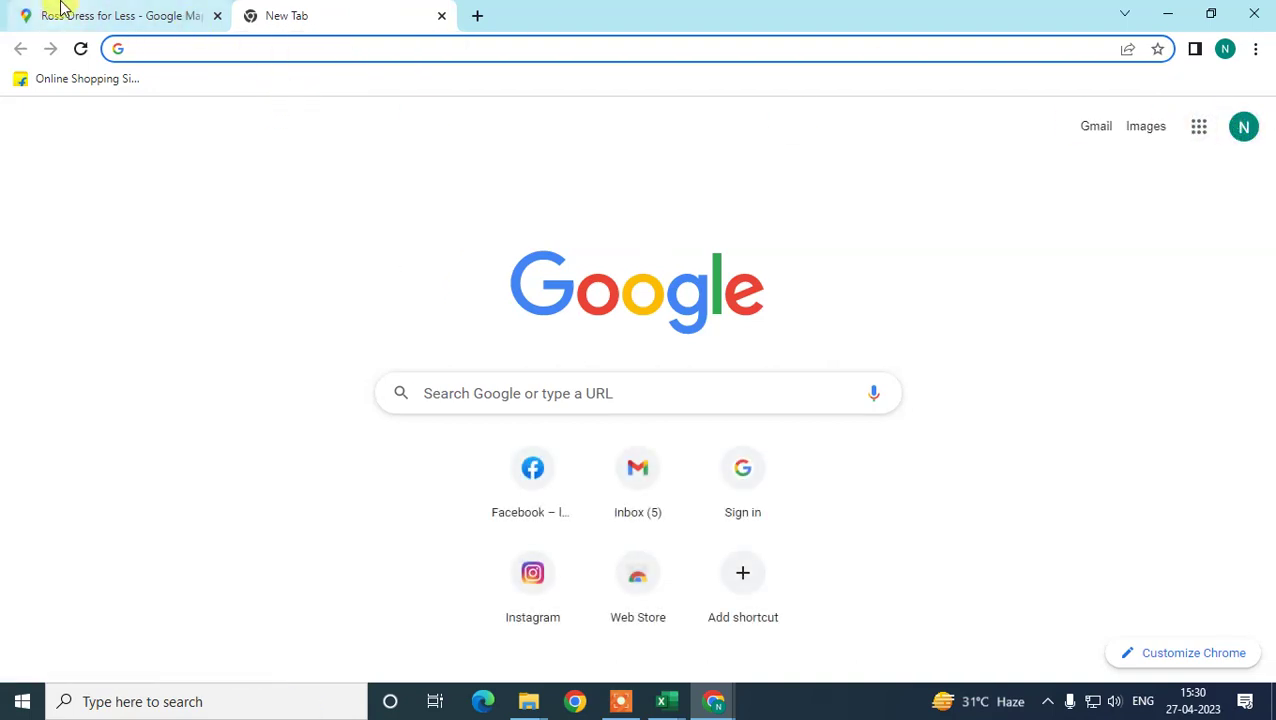
click(1196, 132)
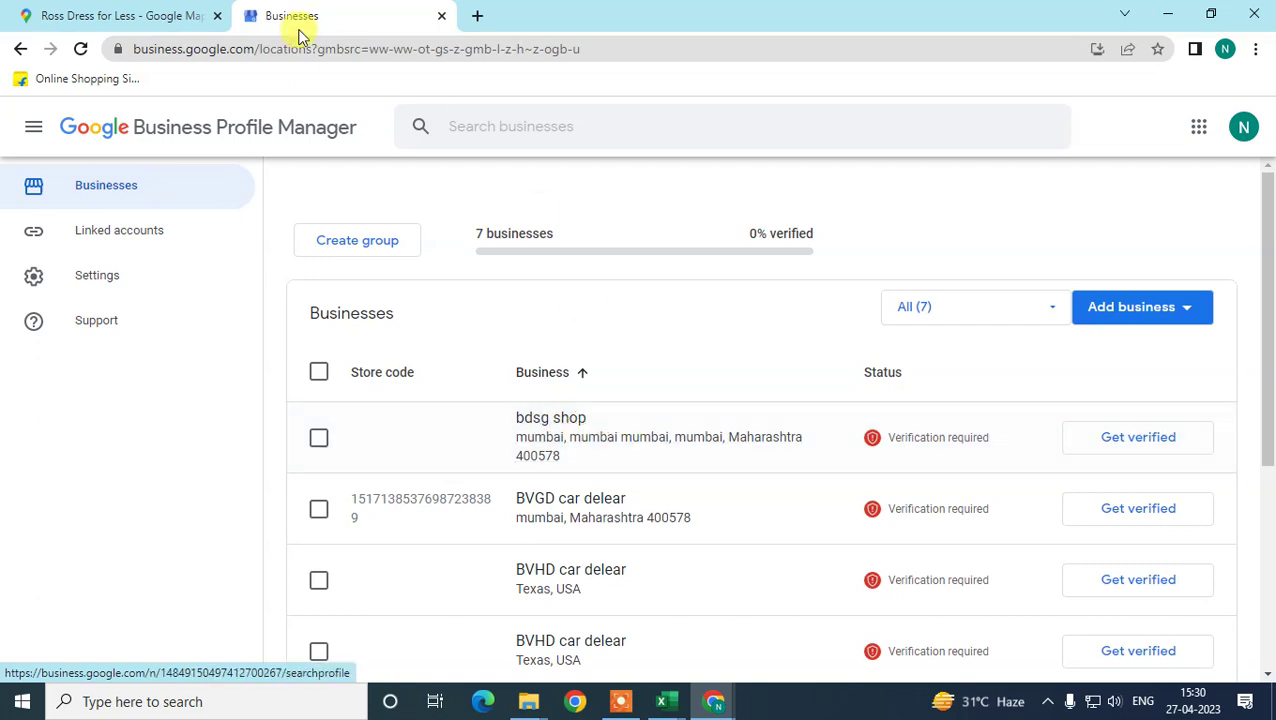
click(442, 16)
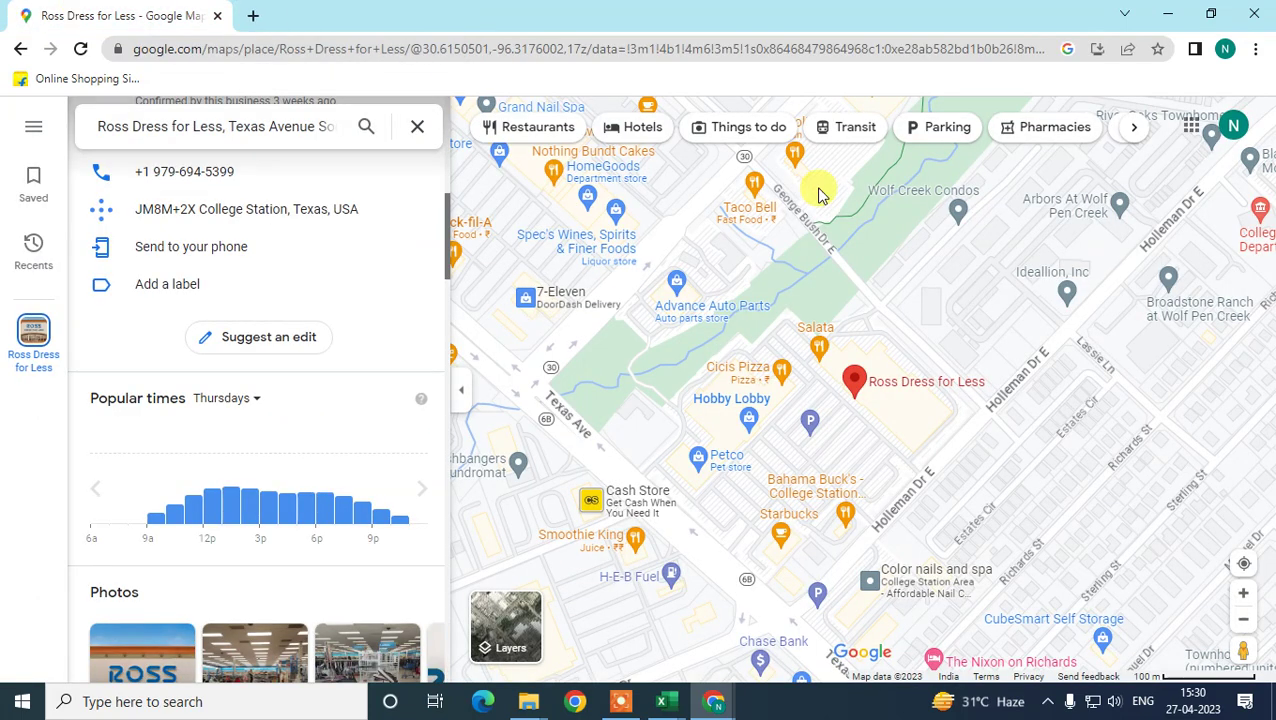
click(250, 15)
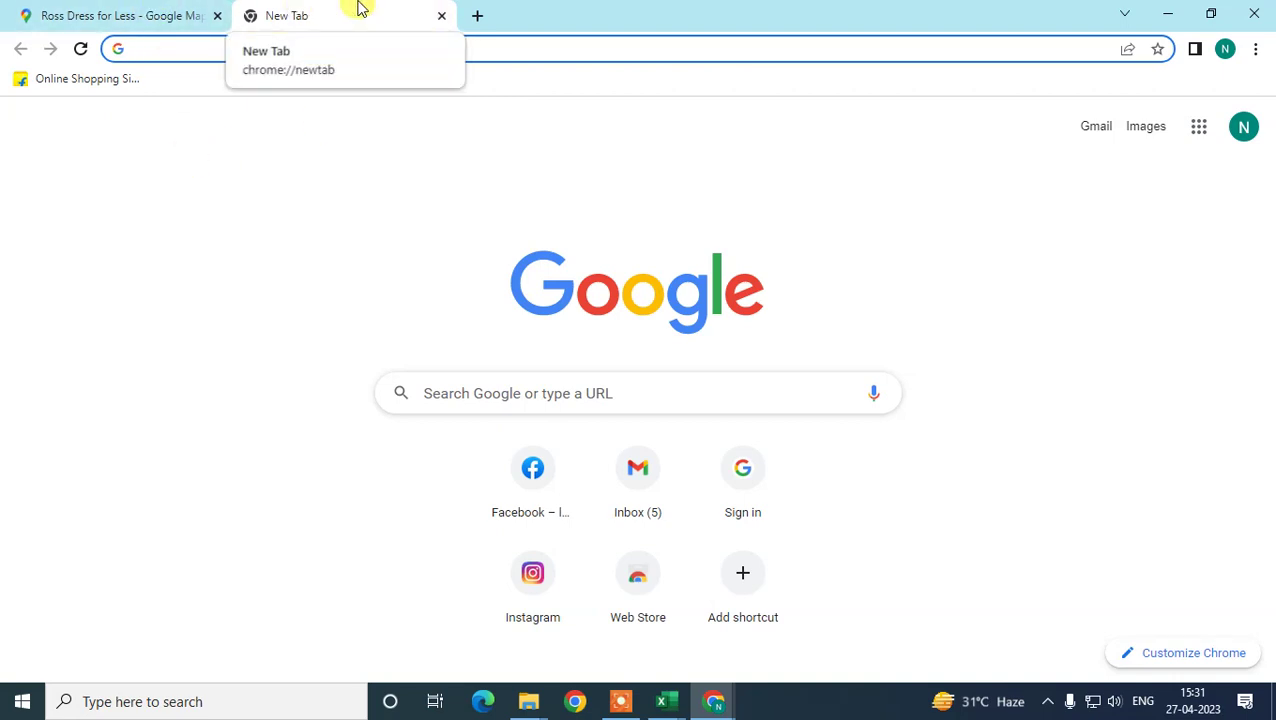
click(441, 15)
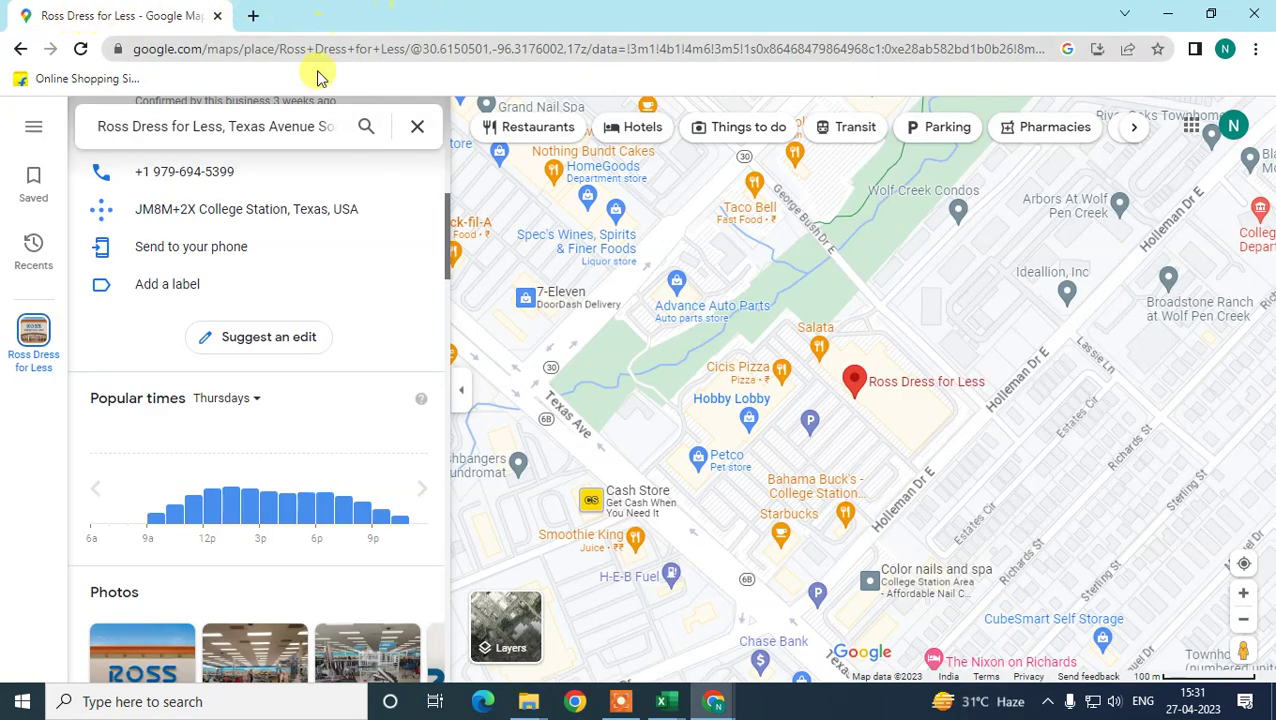
scroll(358, 248, up, 1)
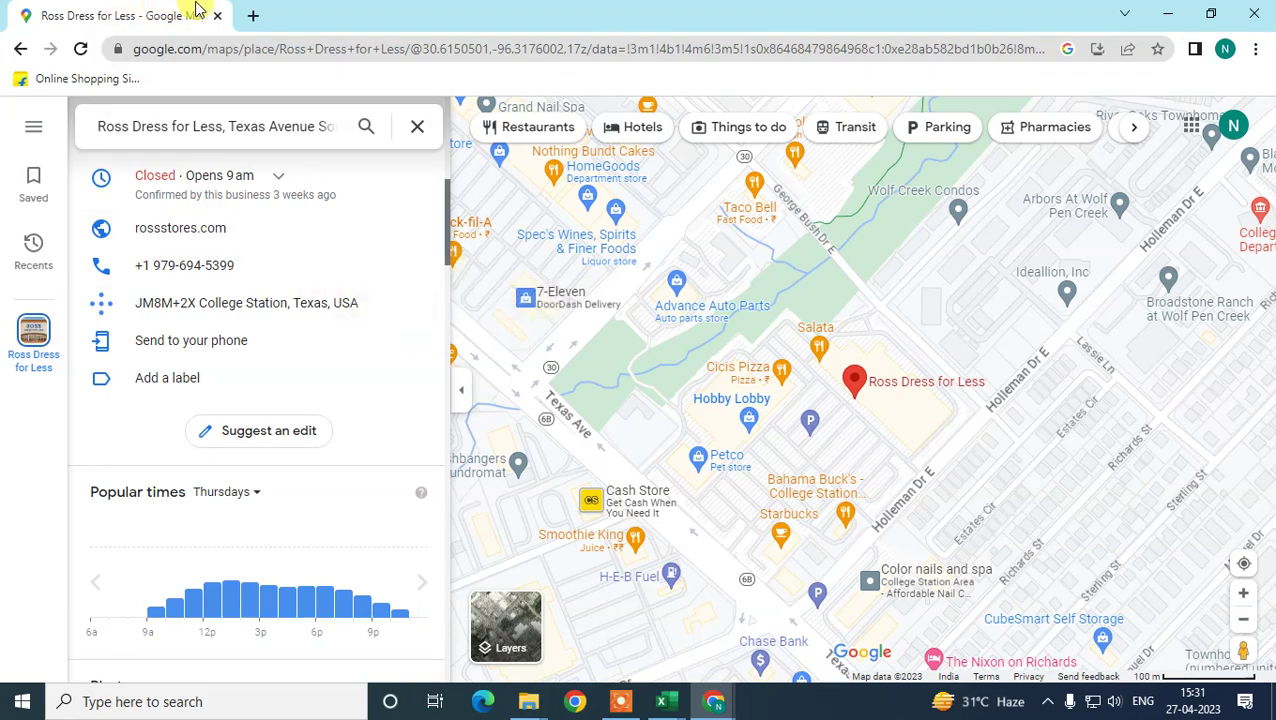
Replace the Ross Dress for Less map tab with a blank one and check which Google account is signed in
click(253, 20)
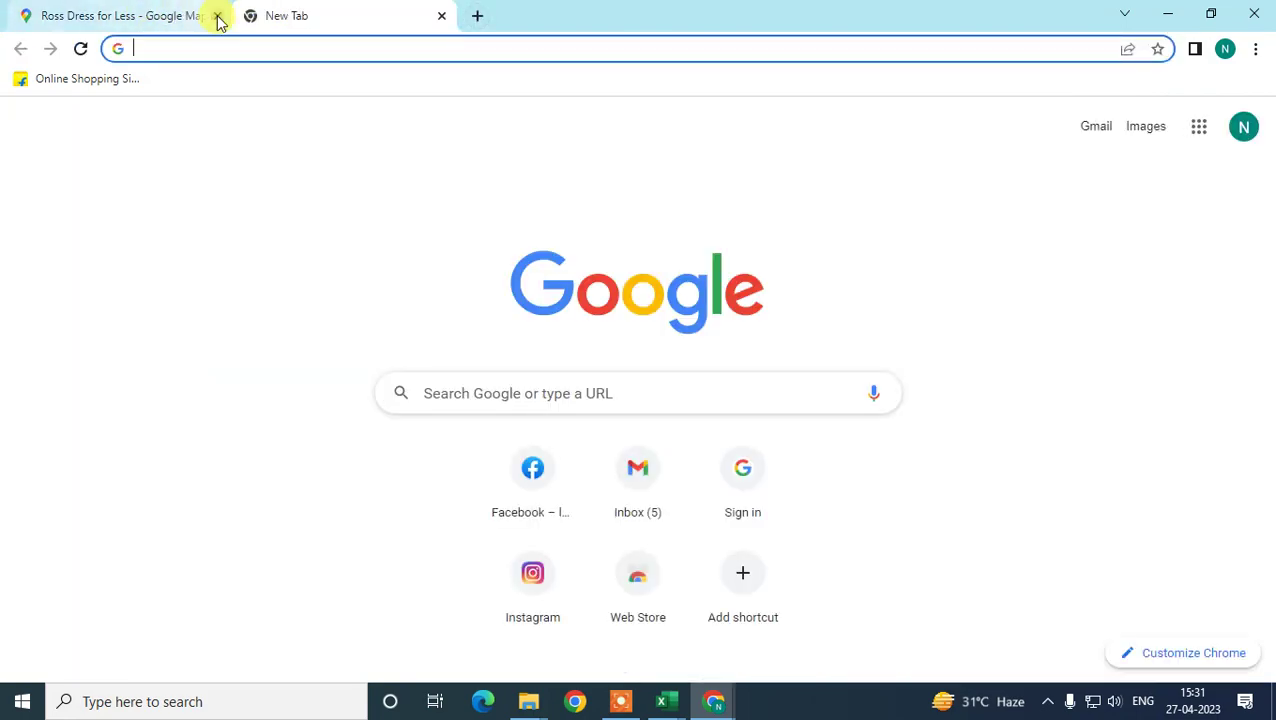
click(153, 20)
click(218, 16)
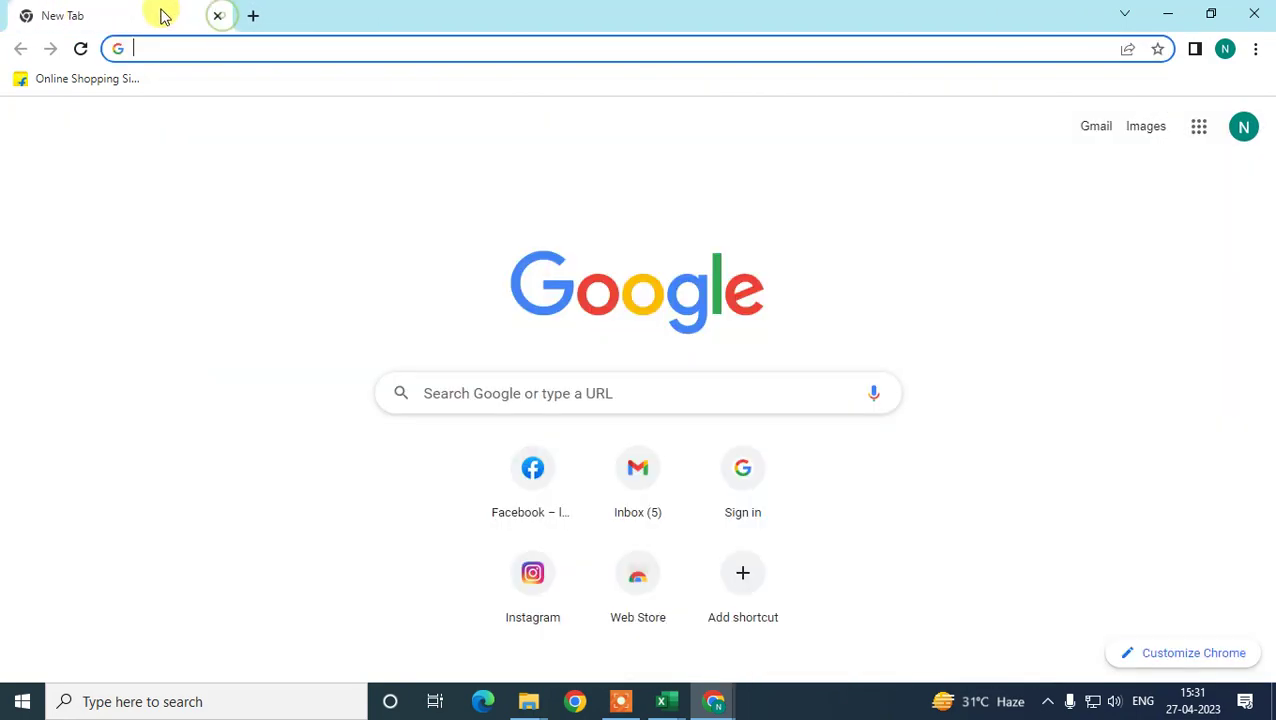
click(1244, 128)
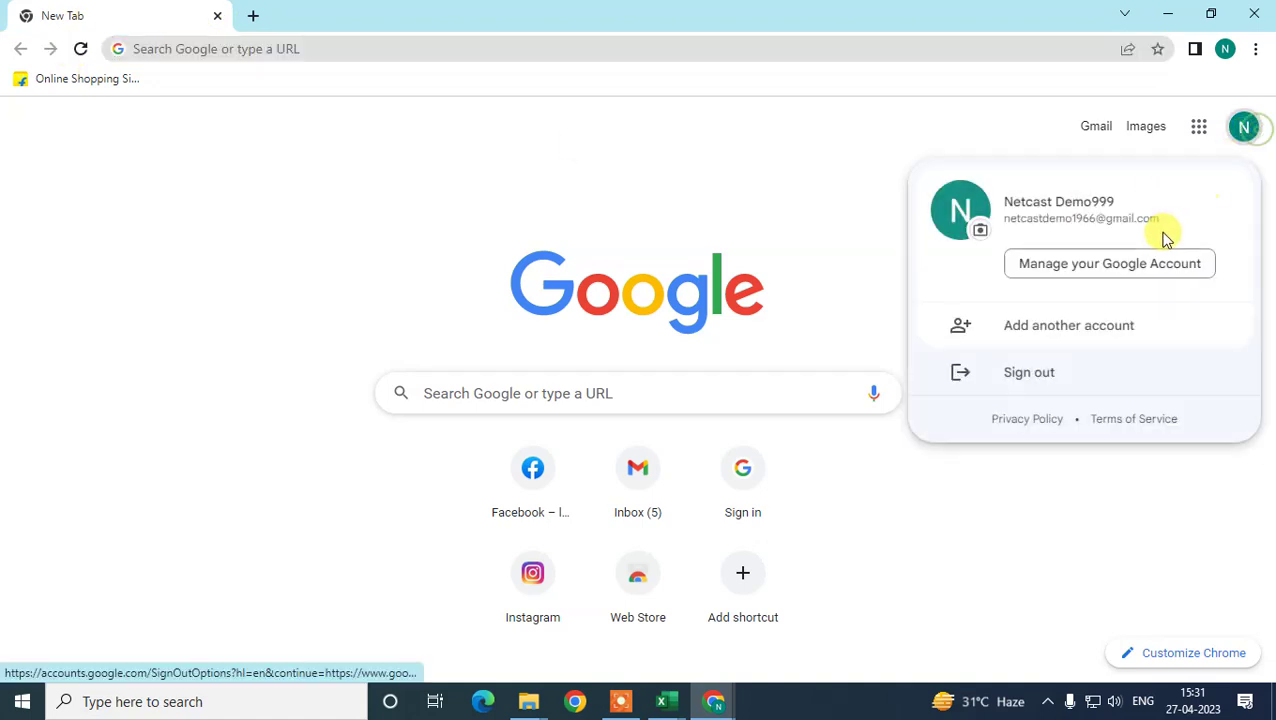
click(745, 198)
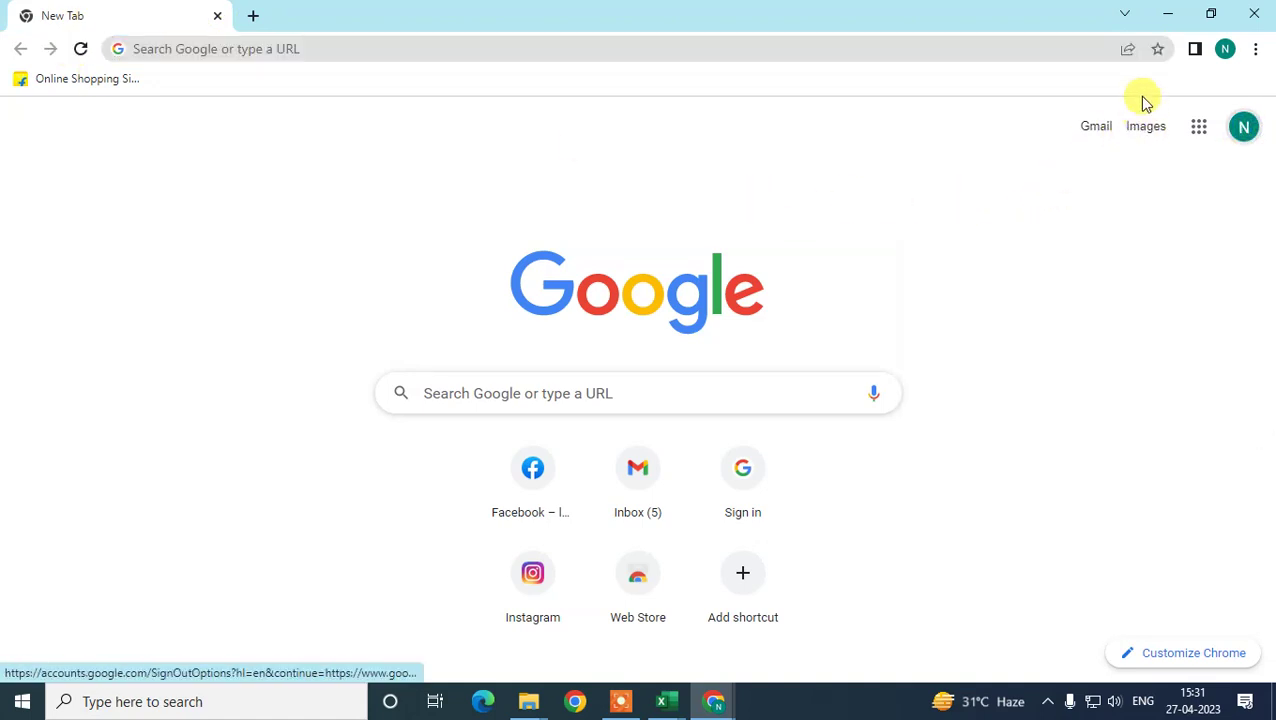
Find Google Maps with a web search for "google maps" and open it in the current tab
click(336, 52)
text(goog)
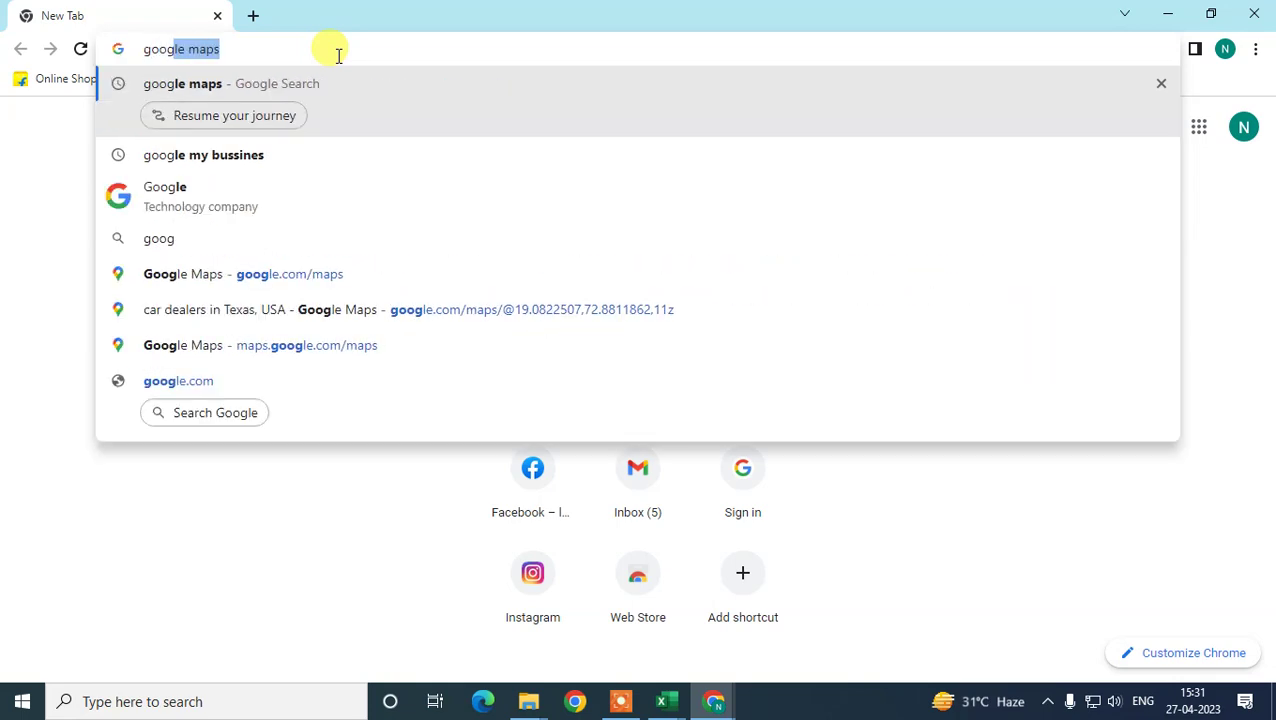
text(le maps)
key(Return)
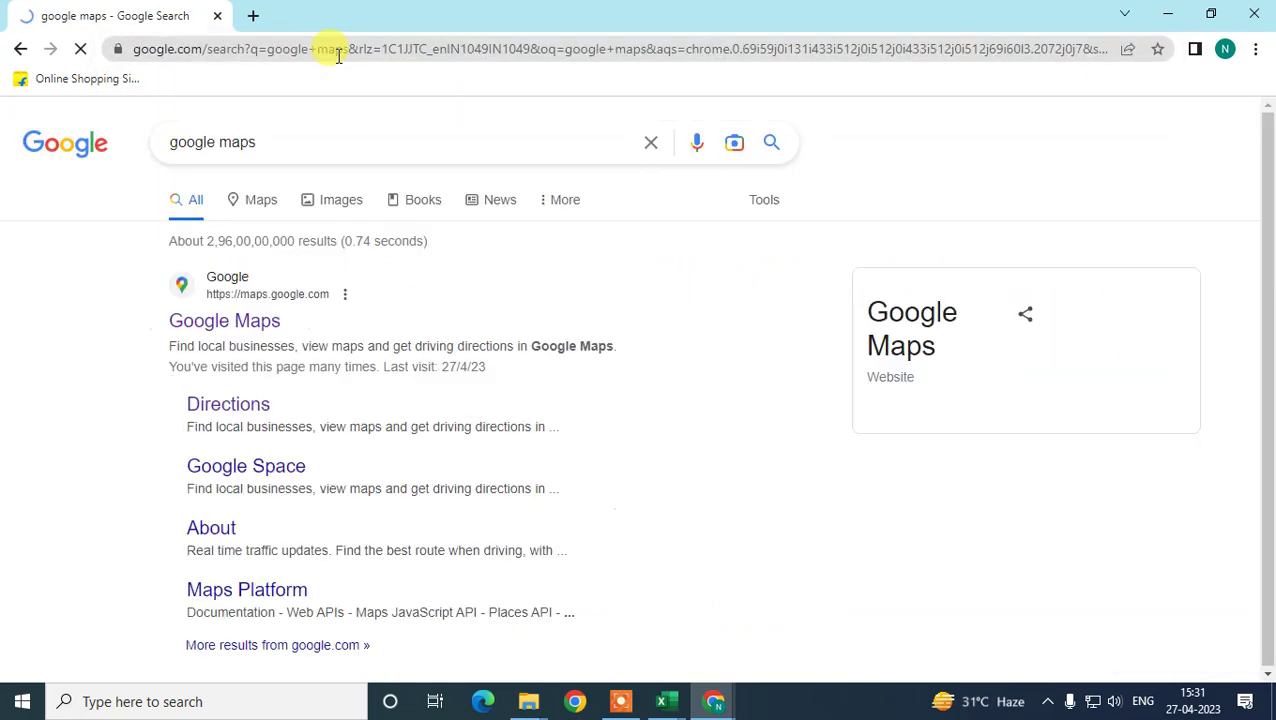
click(240, 321)
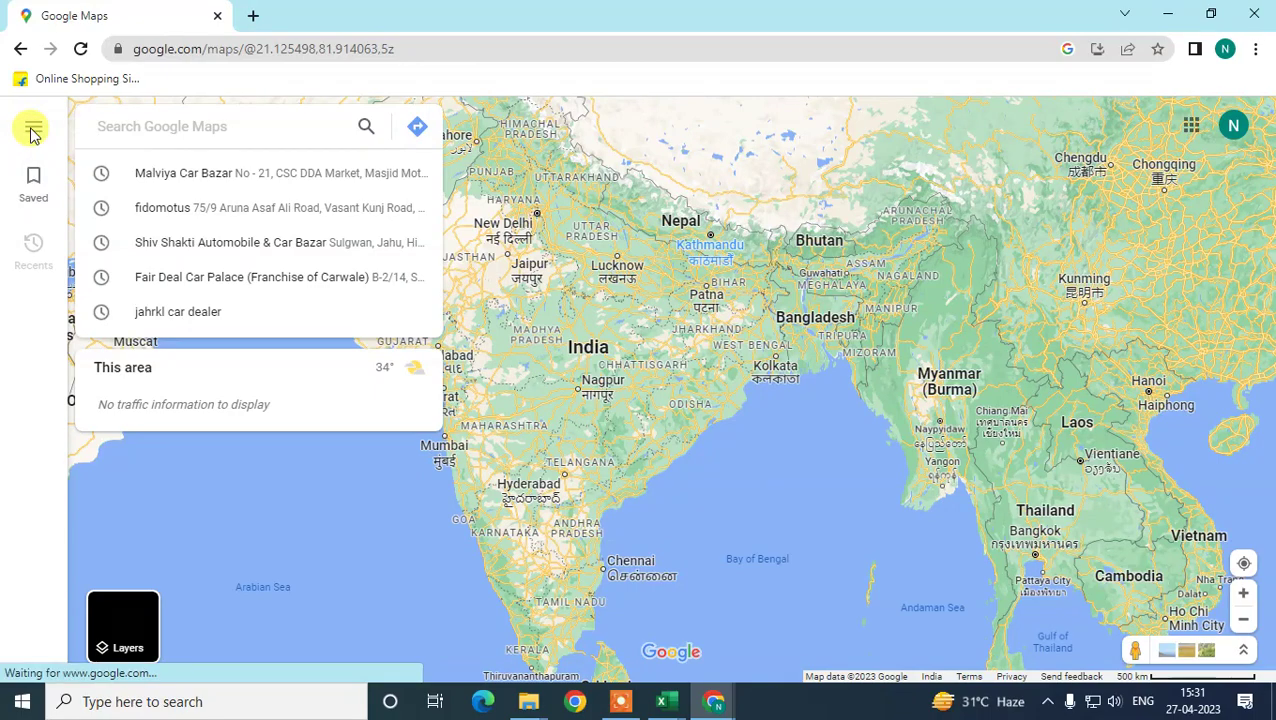
Start adding a business from Google Maps and enter Ross Dress for Less as the business name
click(31, 130)
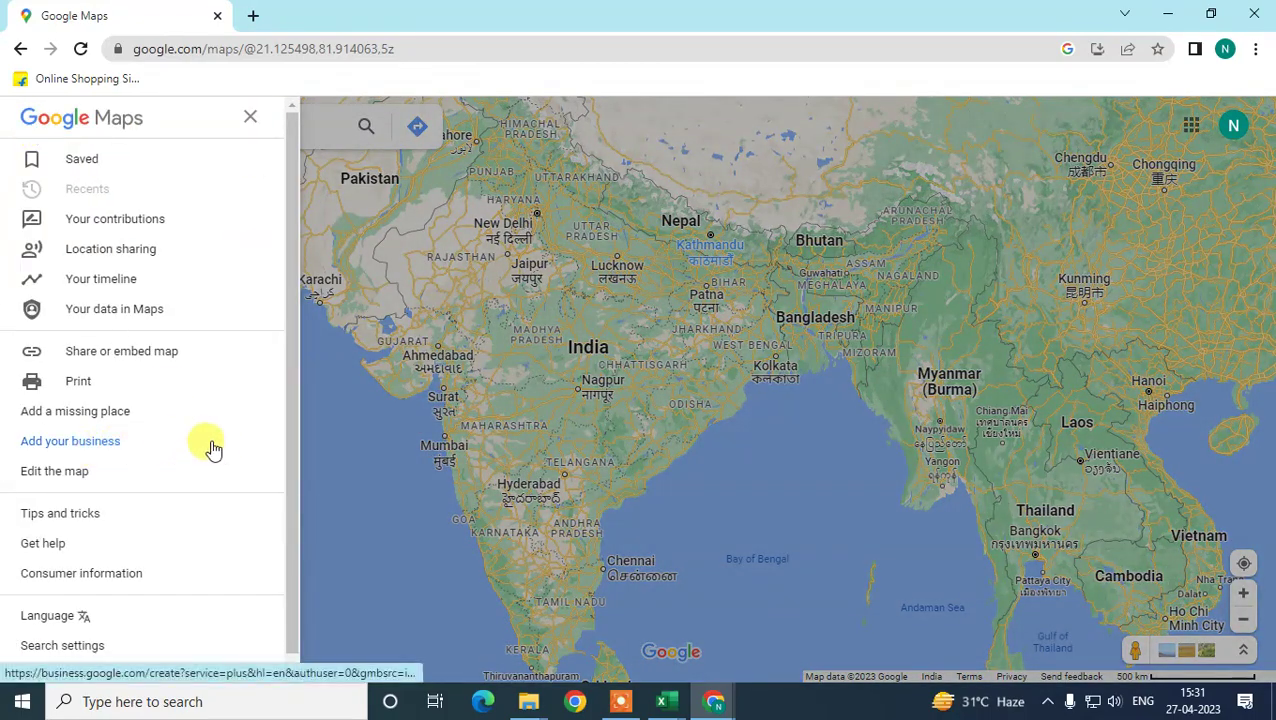
click(85, 450)
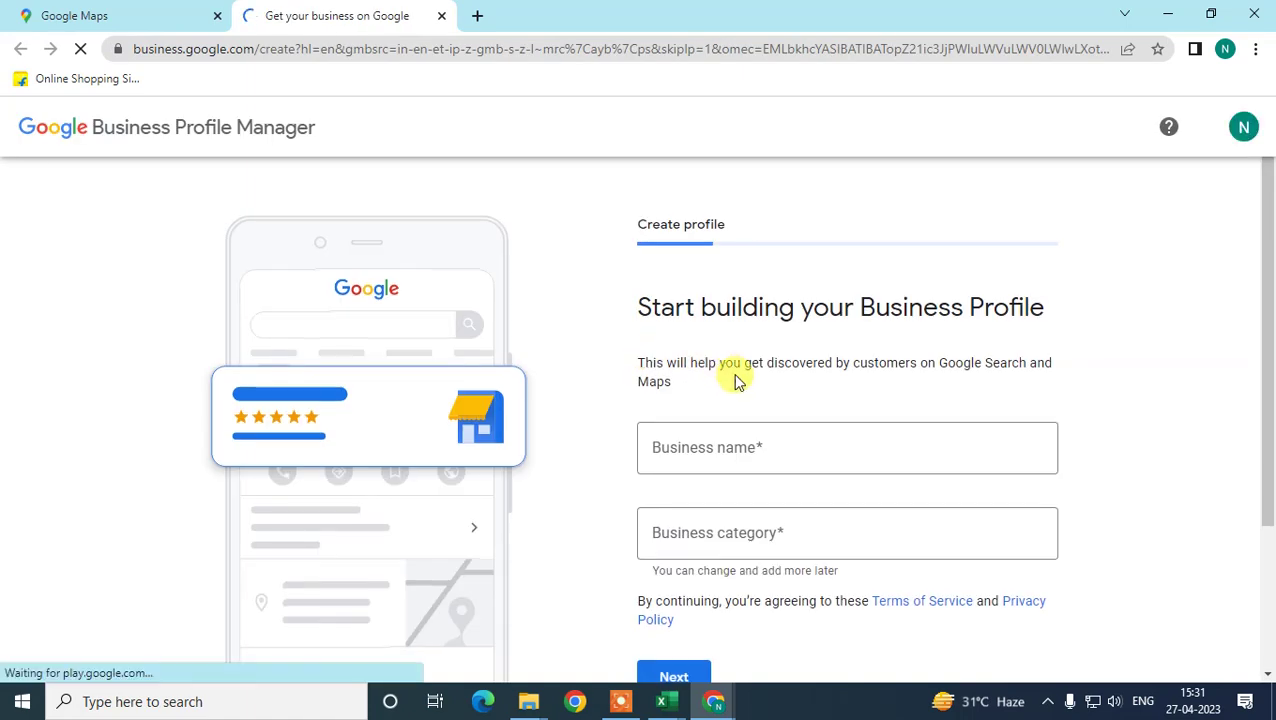
click(692, 350)
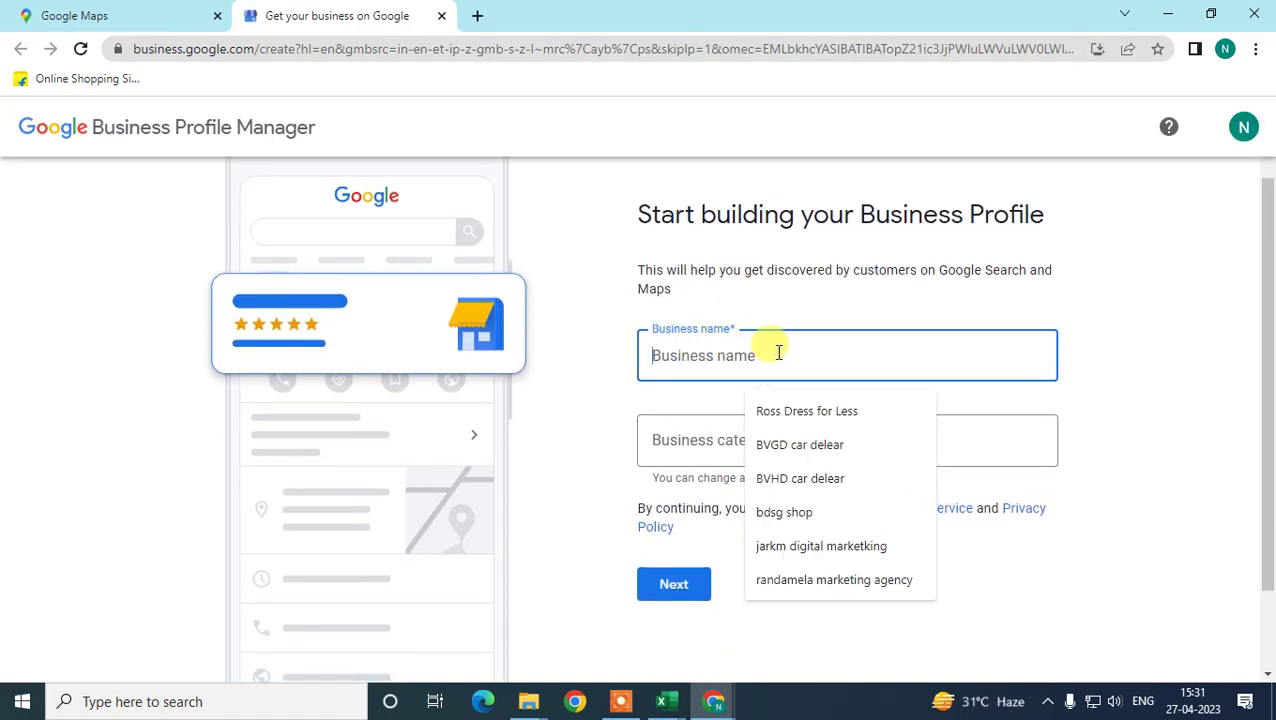
click(806, 411)
Set the business category to General Store
click(695, 432)
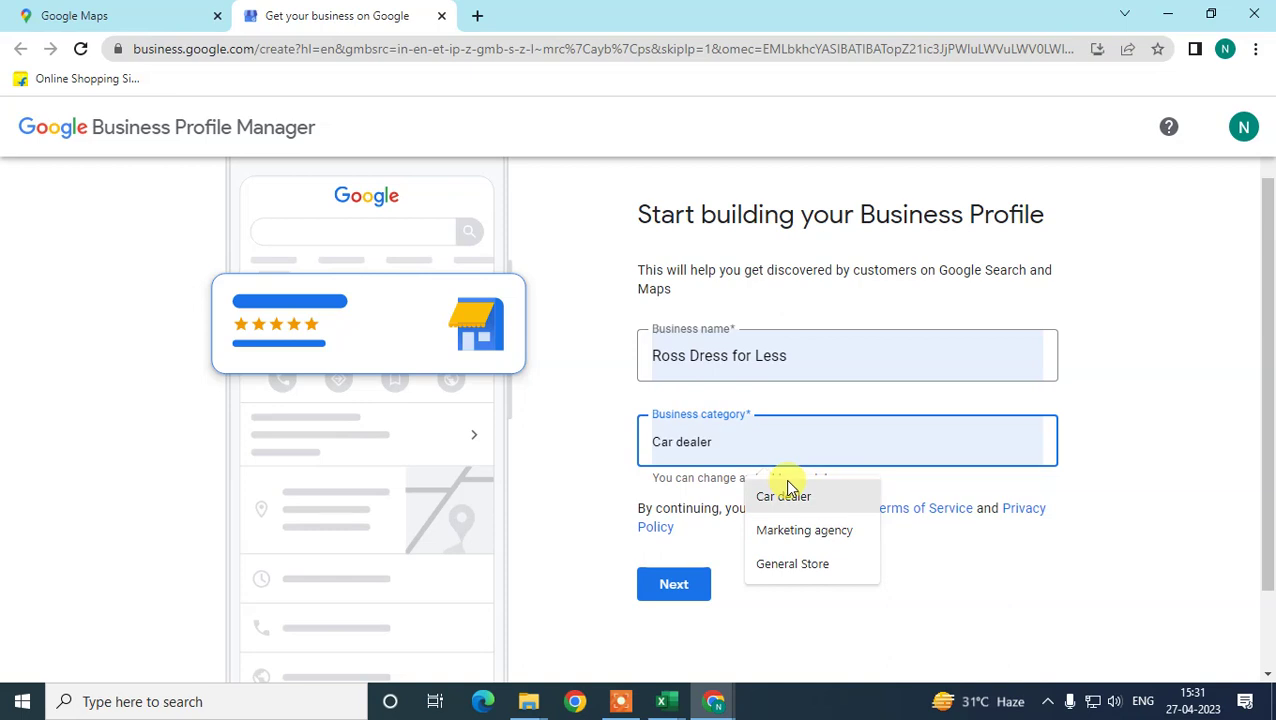
click(853, 564)
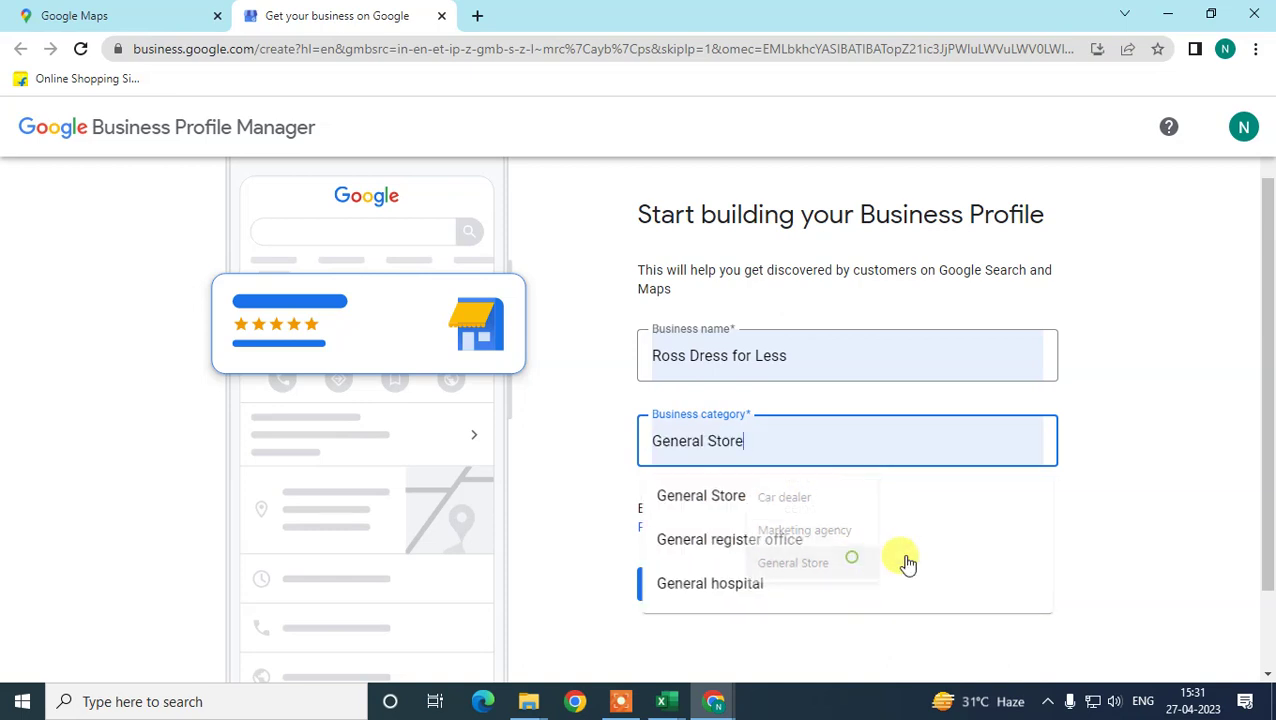
click(834, 492)
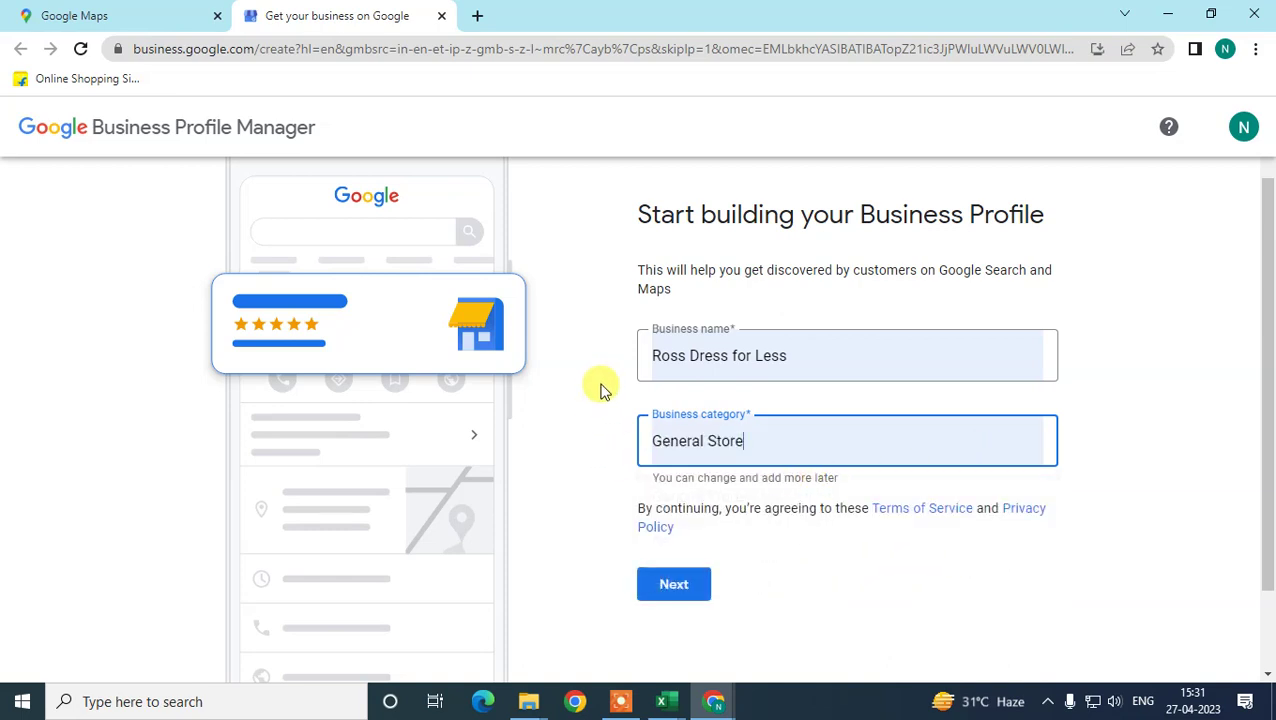
Replace the business category by searching for "cloth sto" and choosing Clothing Shop
triple_click(773, 437)
text(cloth store)
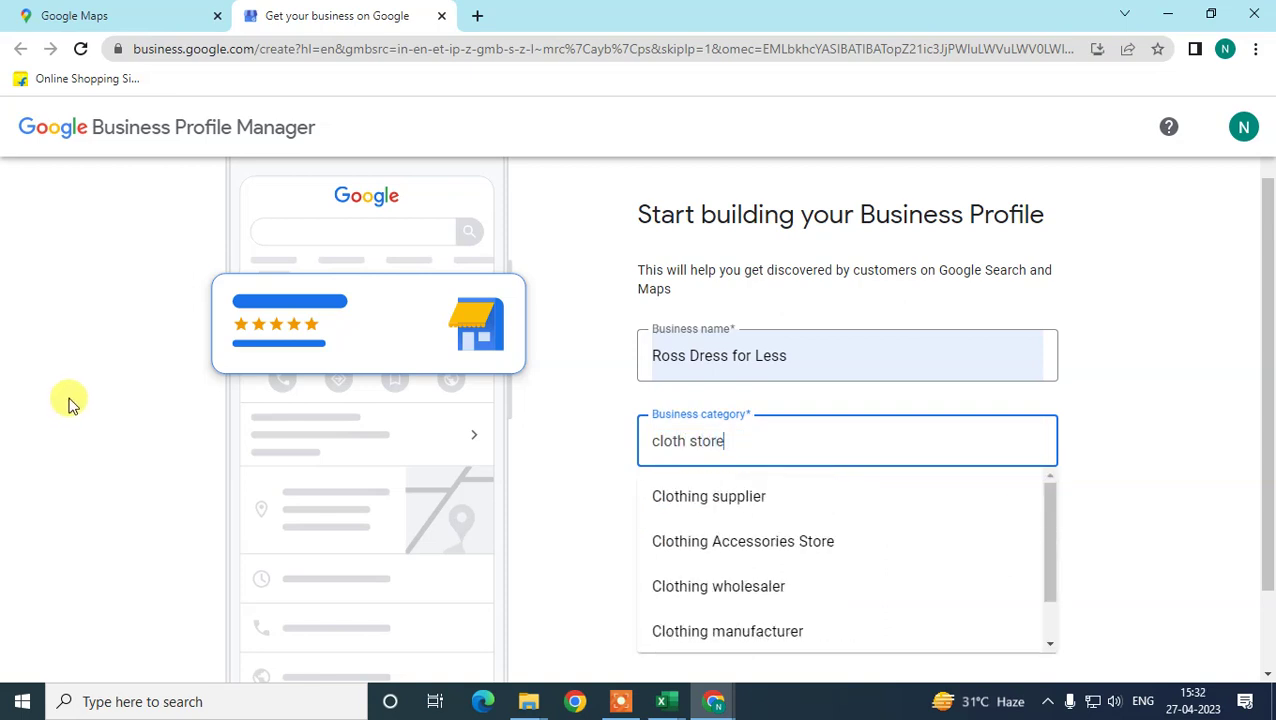
key(BackSpace)
key(BackSpace)
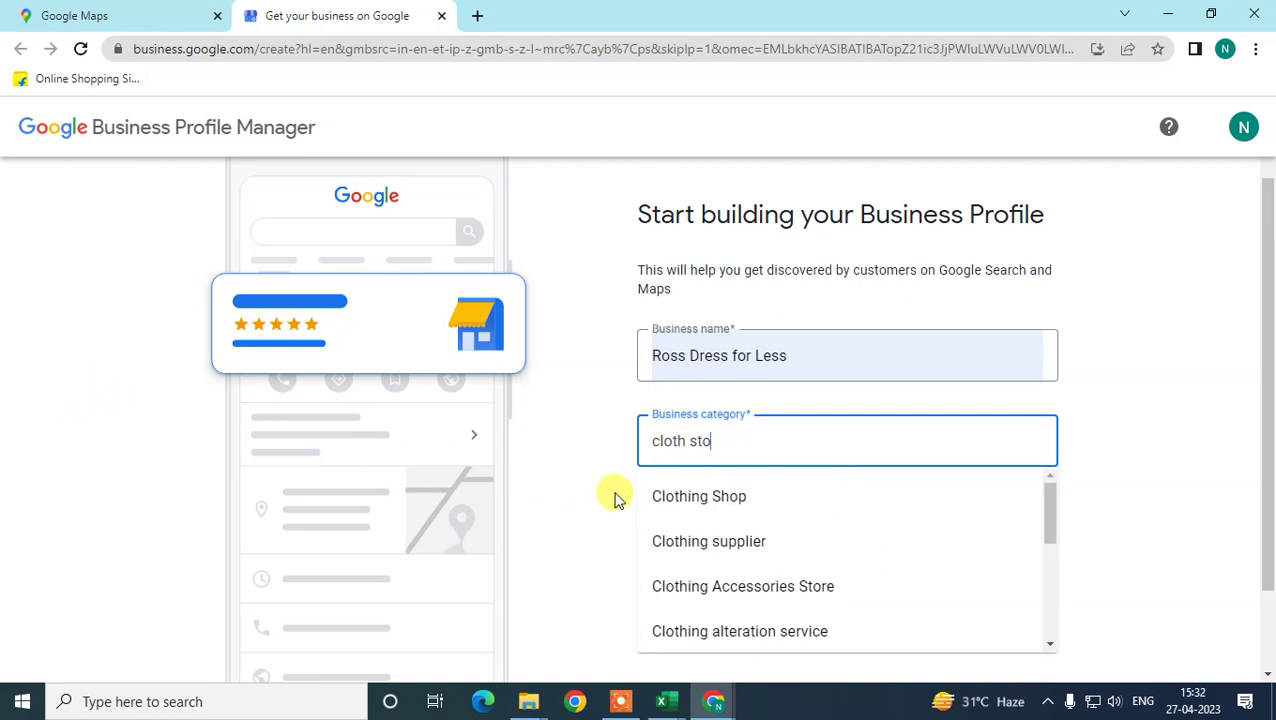
click(615, 497)
click(726, 440)
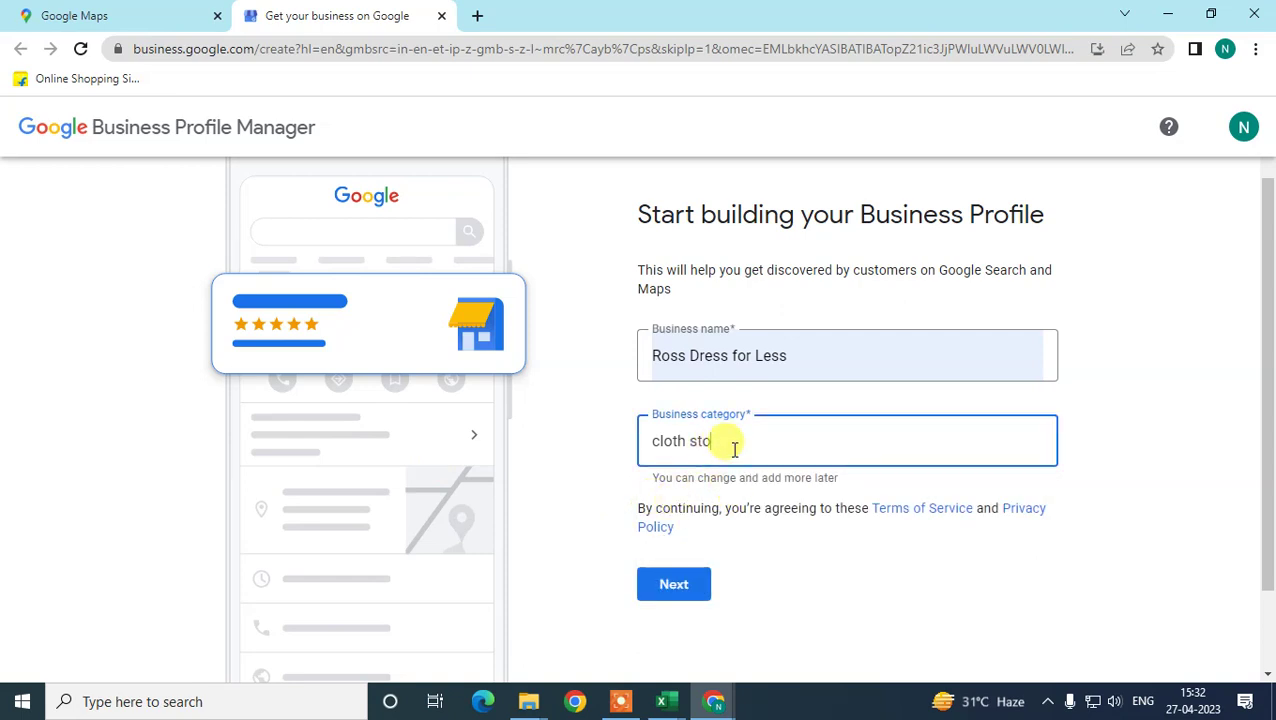
click(744, 194)
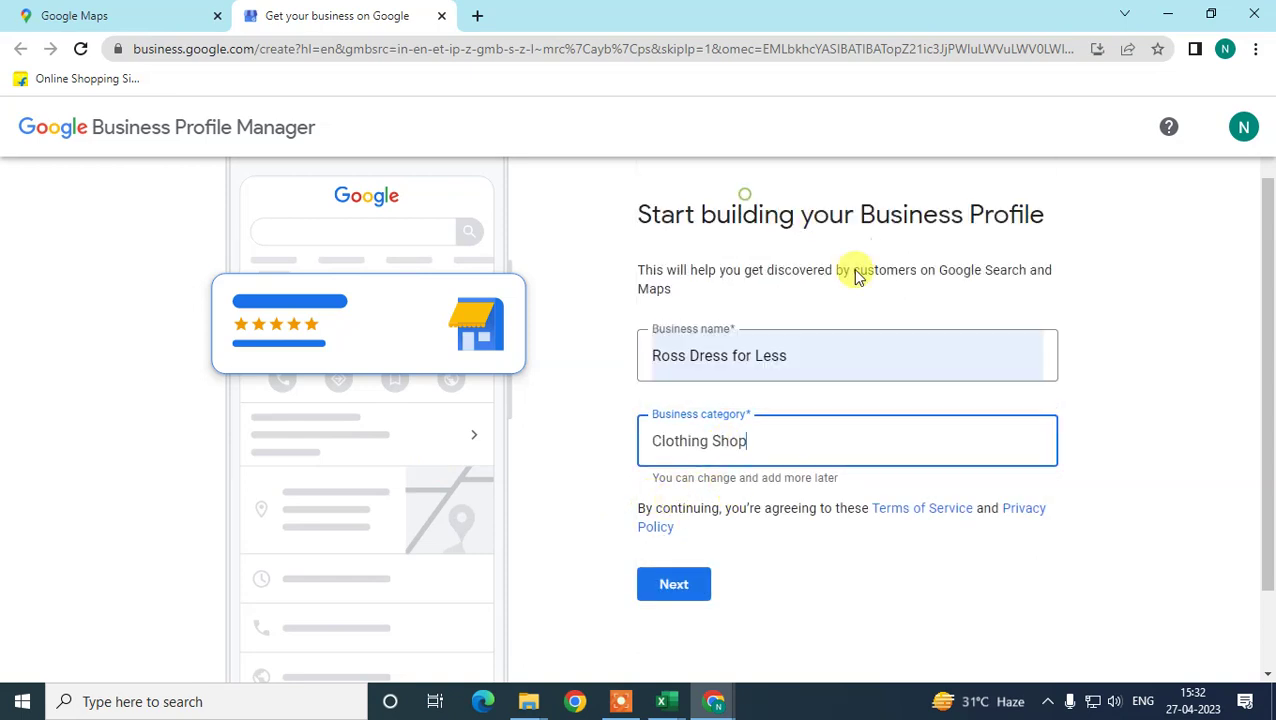
Re-enter the end of the business name and choose to create a new business named Ross Dress for Less
click(846, 358)
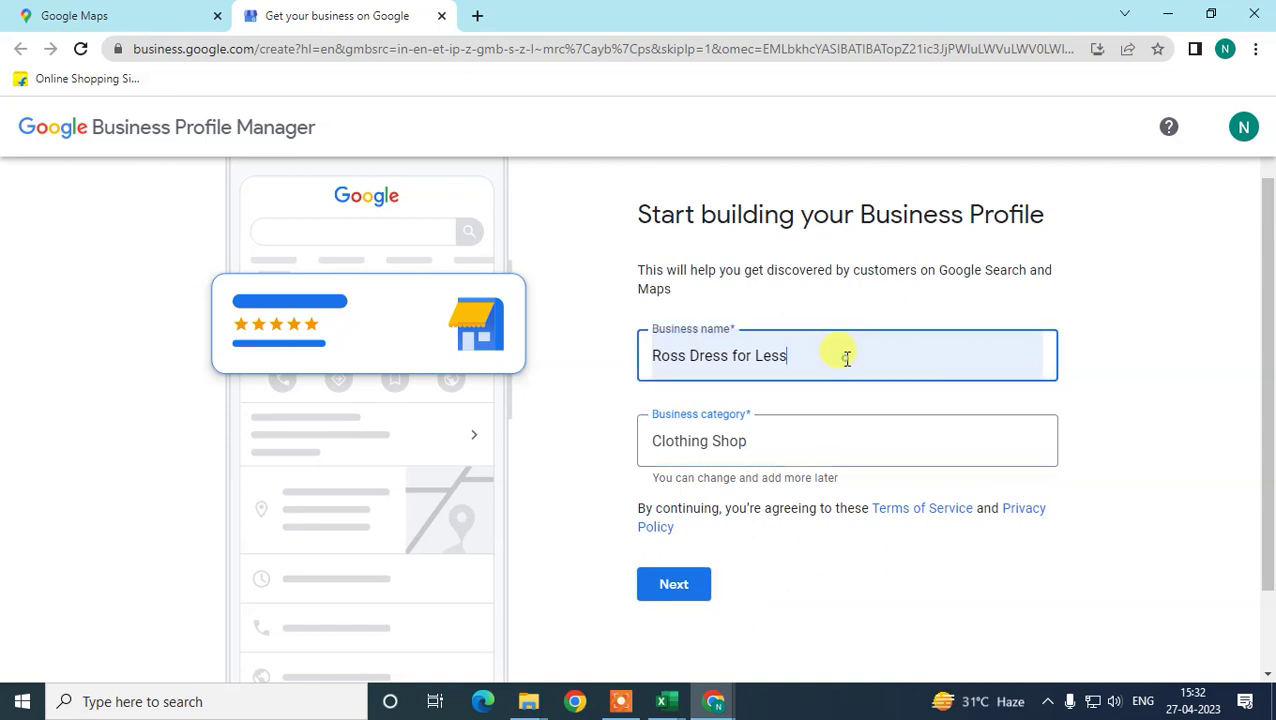
key(BackSpace)
text(s)
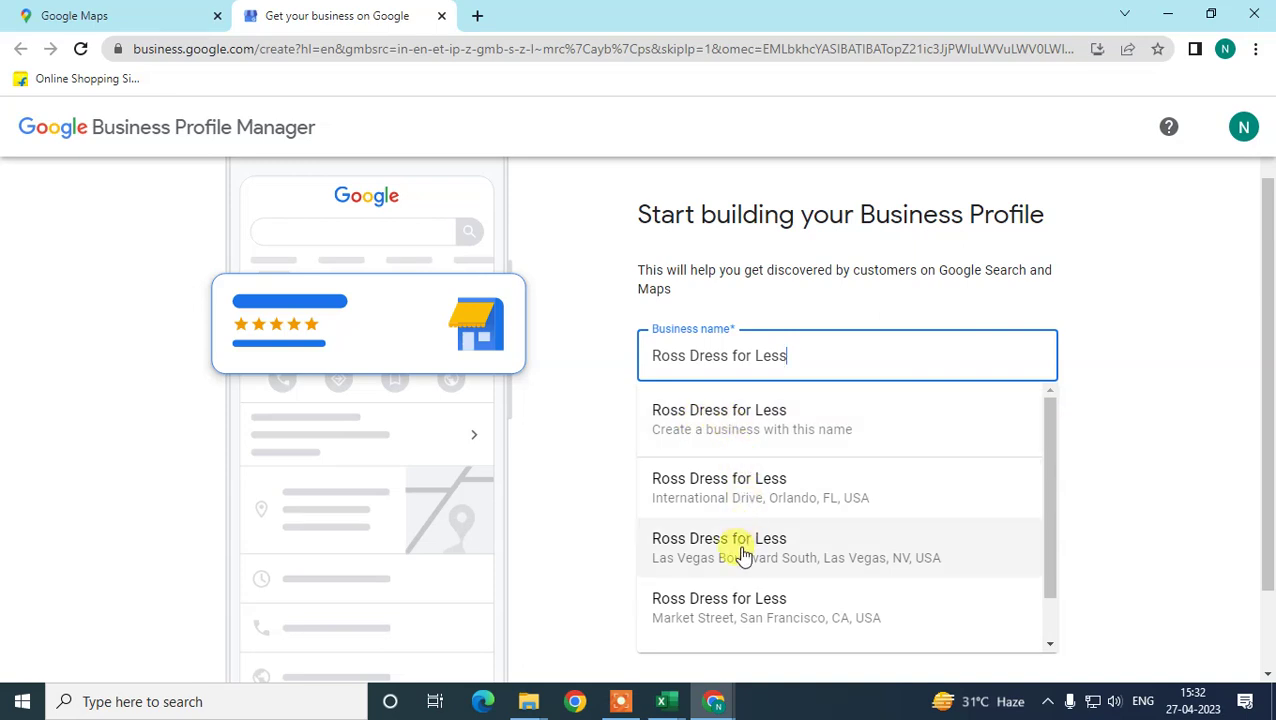
scroll(720, 446, down, 1)
scroll(745, 485, up, 1)
scroll(766, 495, down, 1)
scroll(772, 510, up, 1)
click(708, 437)
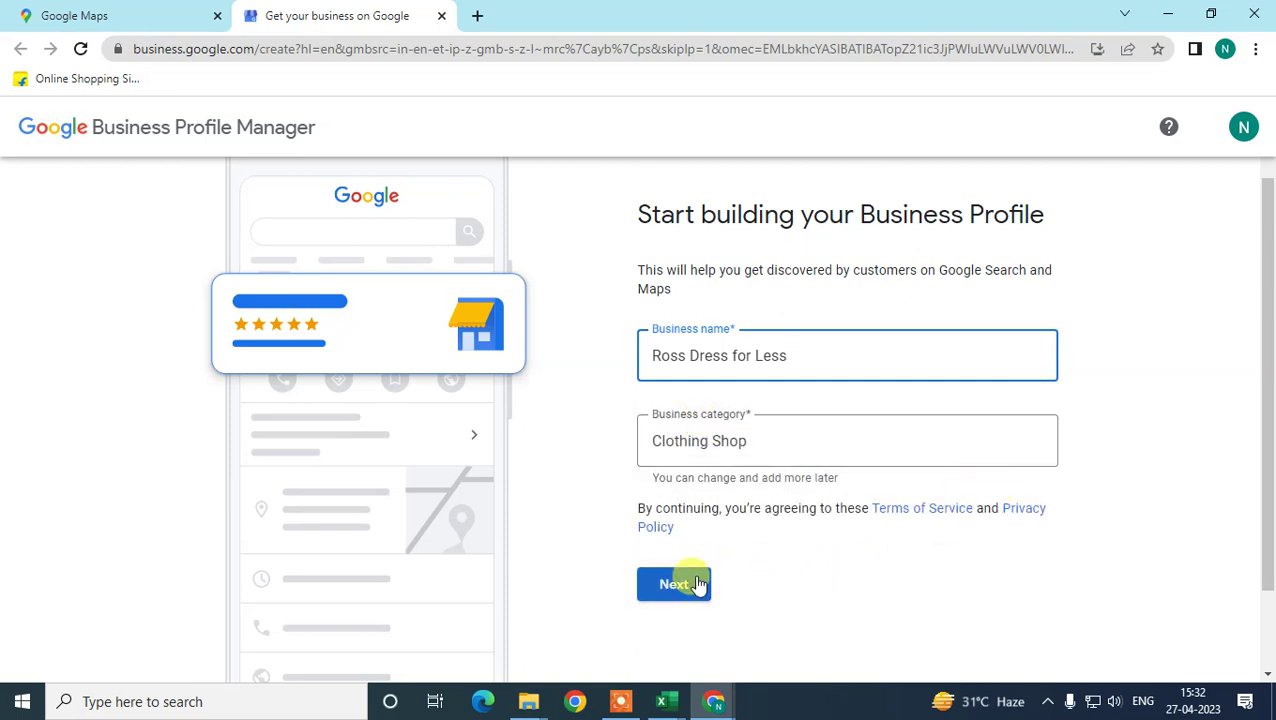
Clear the business category and pick the existing Ross Dress for Less on International Drive, Orlando, from the name suggestions
click(766, 424)
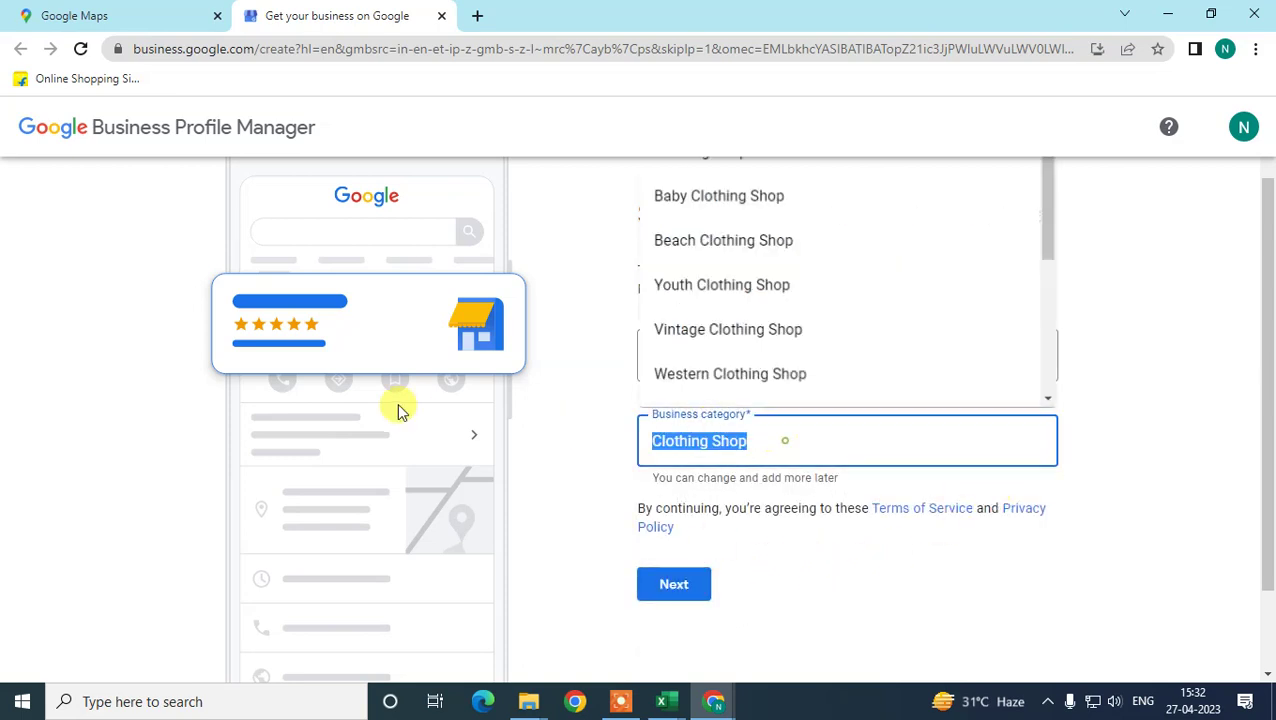
key(BackSpace)
click(846, 344)
key(BackSpace)
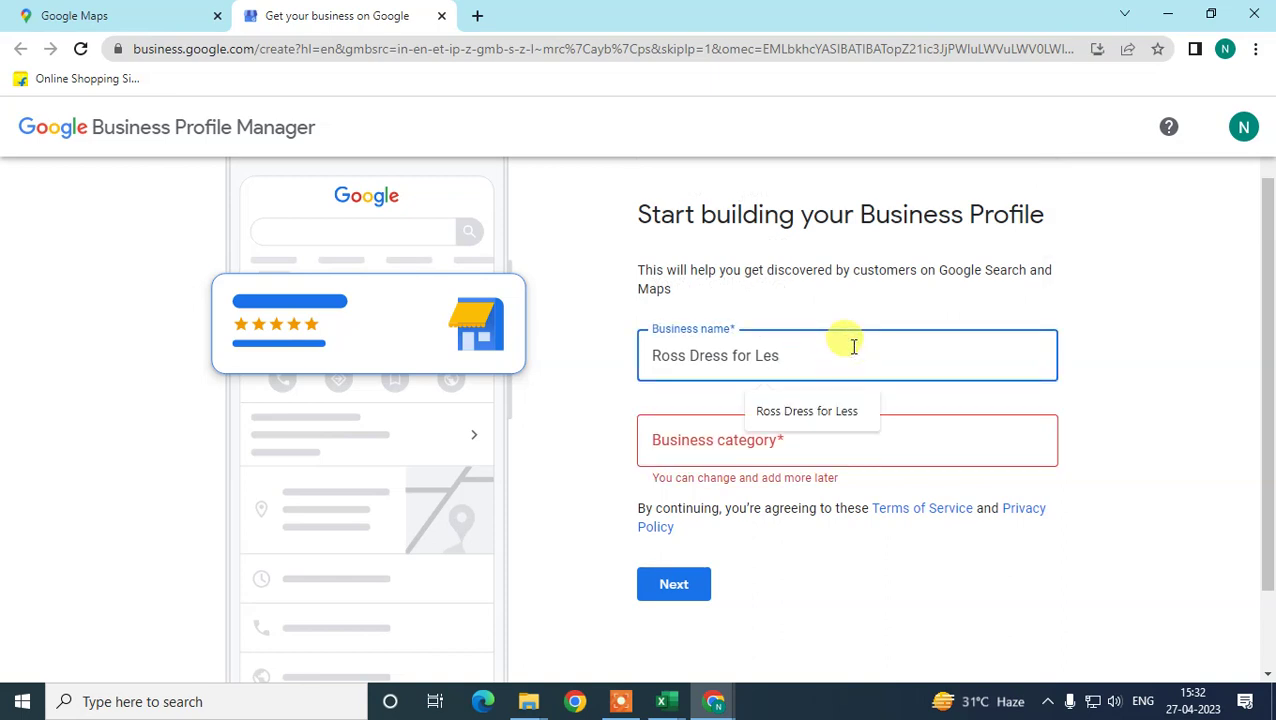
click(793, 487)
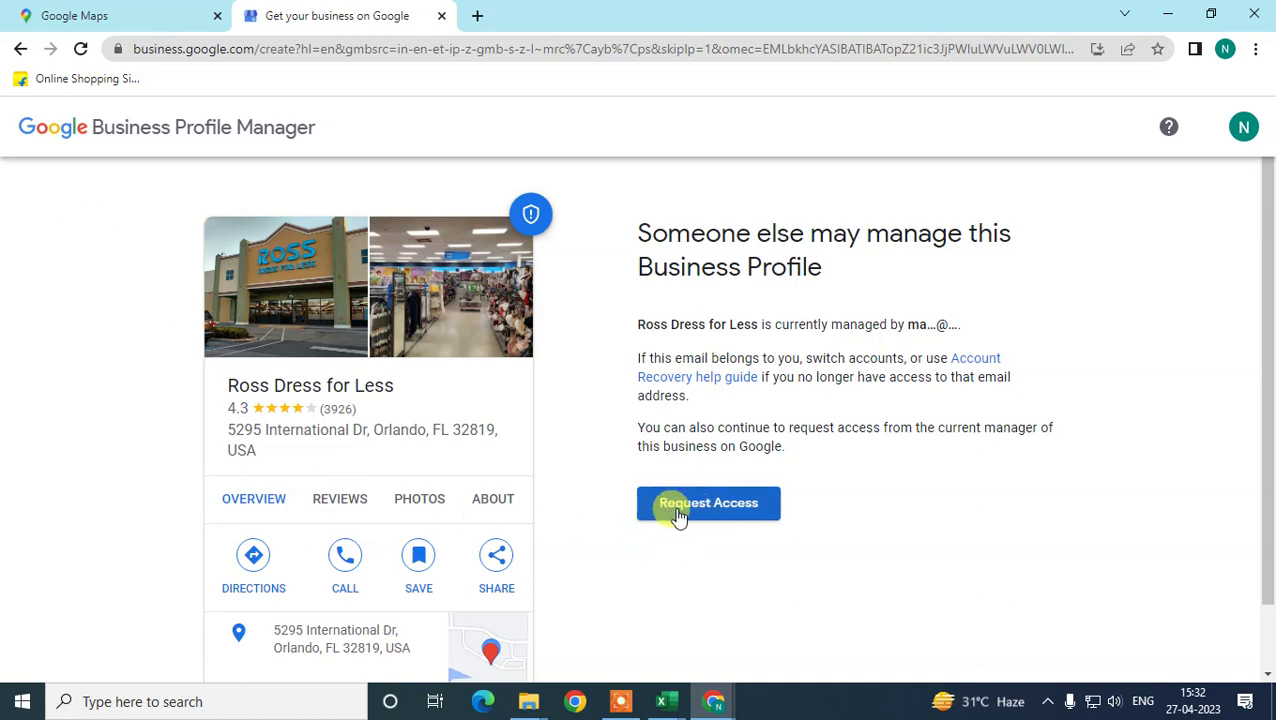
Start an access request for the Ross Dress for Less profile and set the access level to Ownership
click(712, 512)
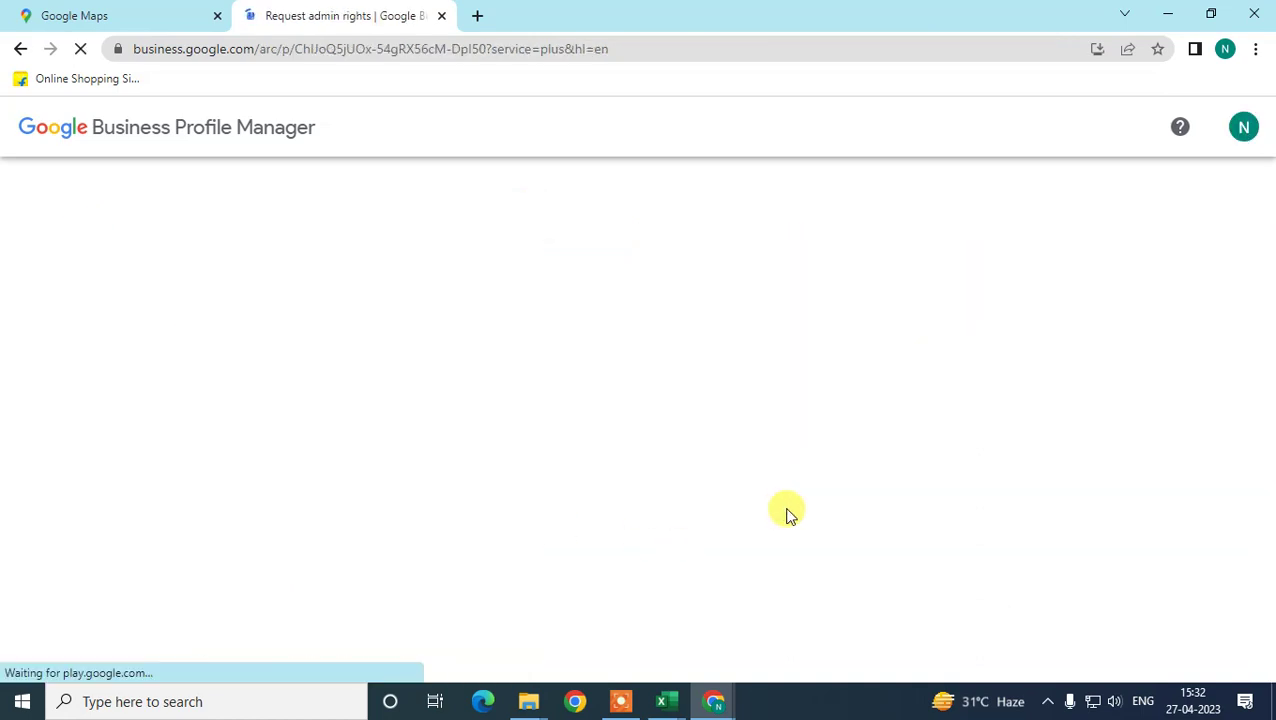
scroll(787, 512, down, 1)
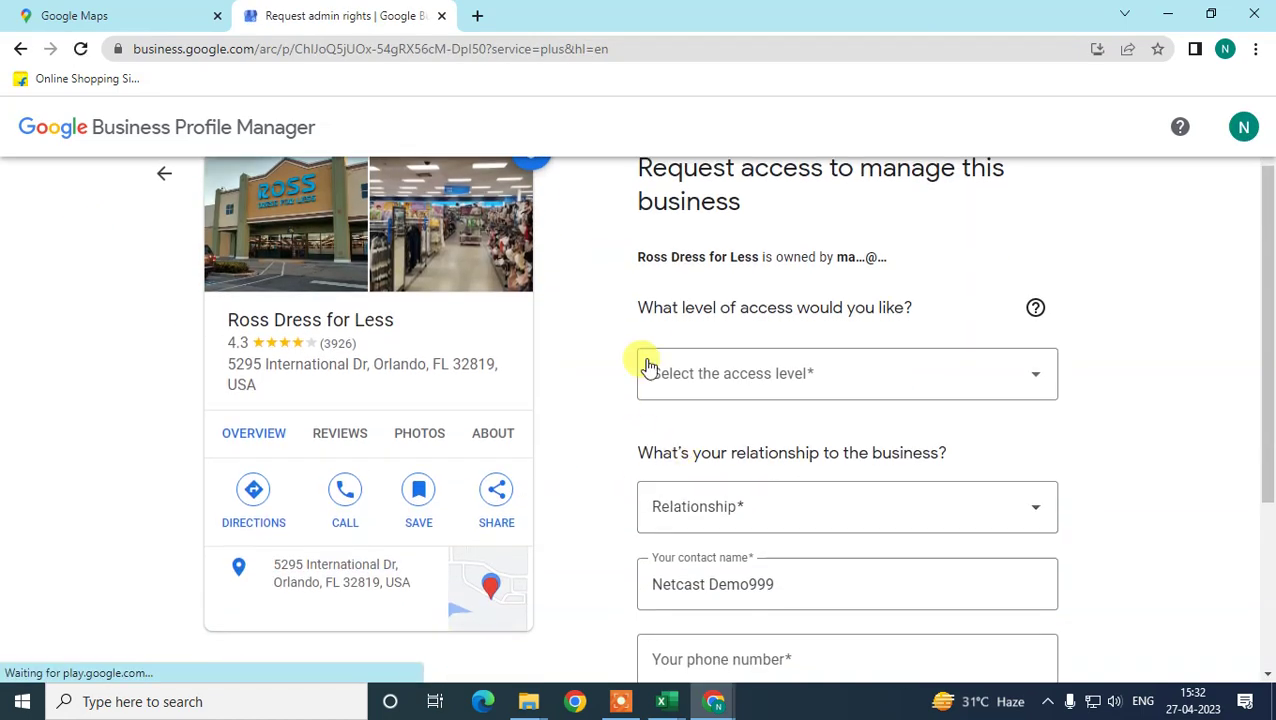
scroll(843, 461, down, 2)
scroll(836, 458, up, 3)
click(743, 482)
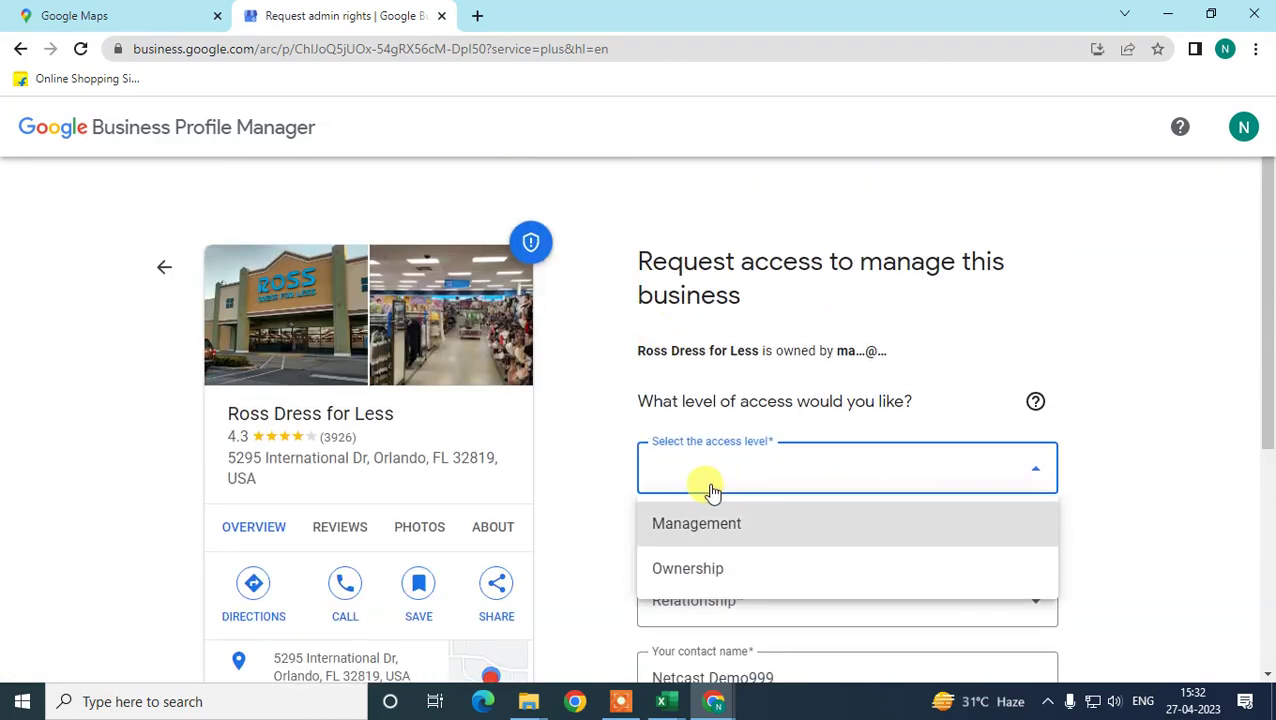
click(614, 417)
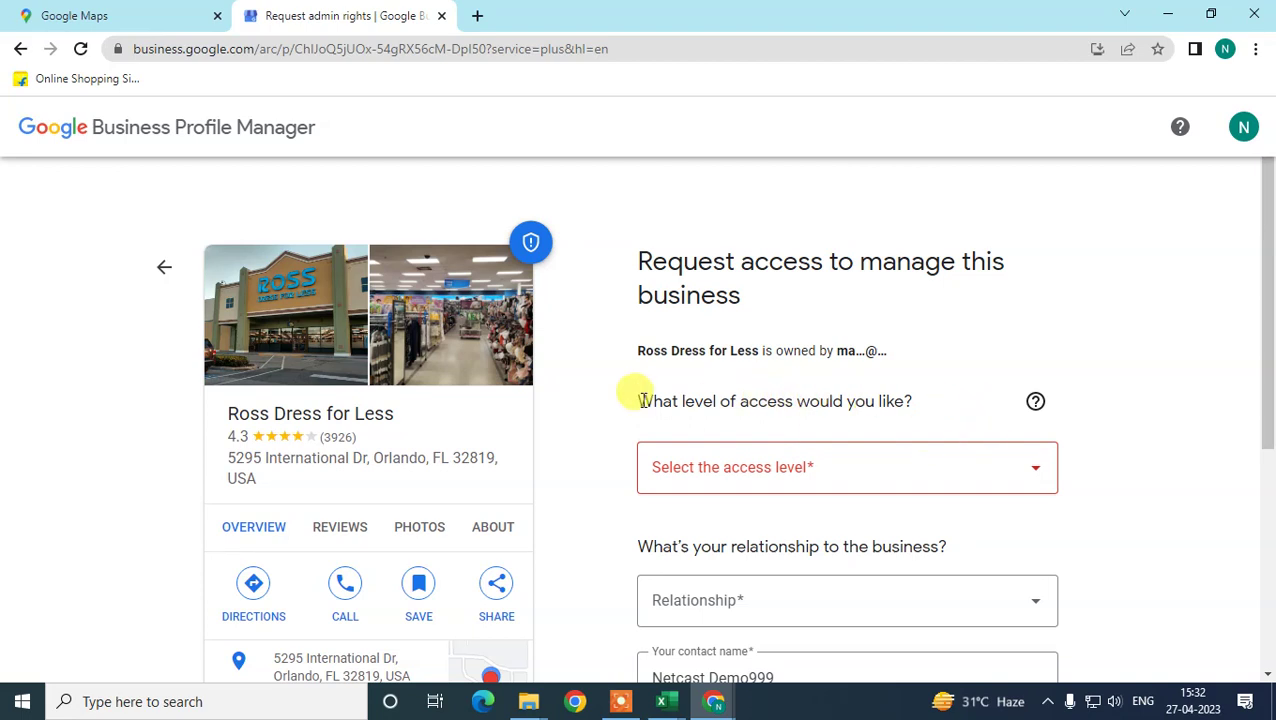
scroll(1088, 509, down, 1)
click(854, 374)
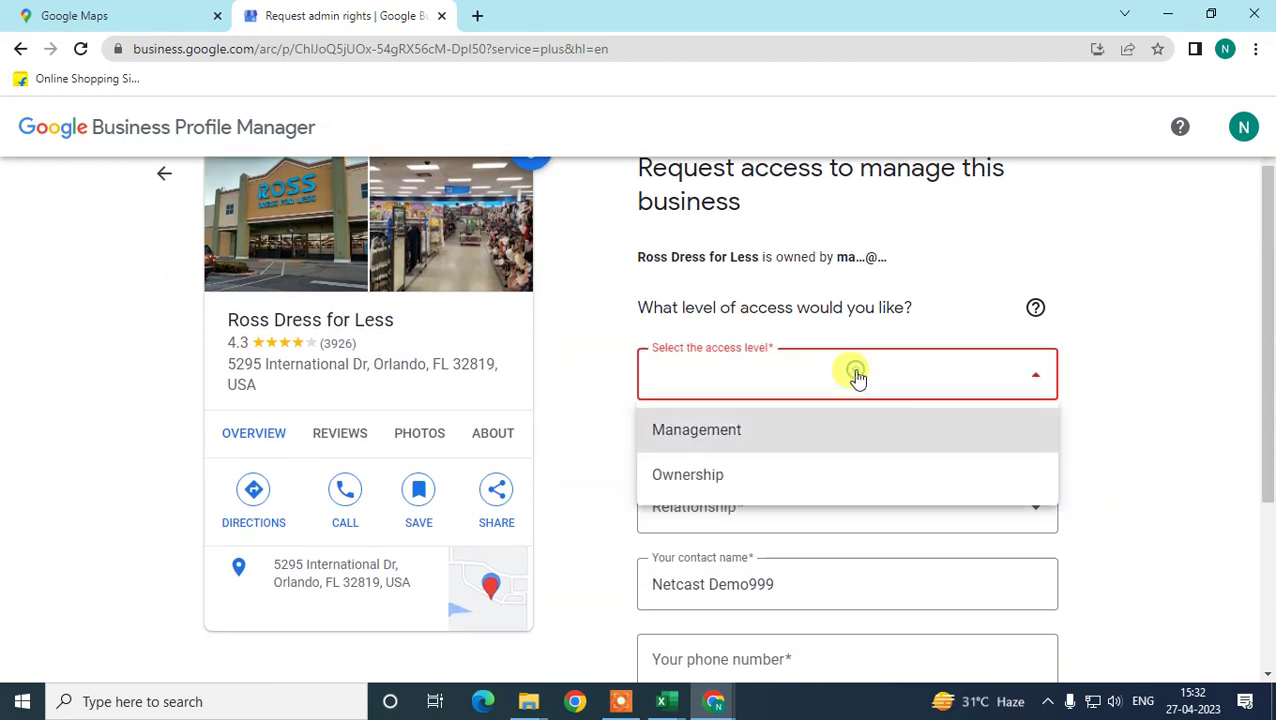
click(712, 474)
Set the relationship to the business to Owner, keeping Ownership as the access level
scroll(1048, 447, down, 1)
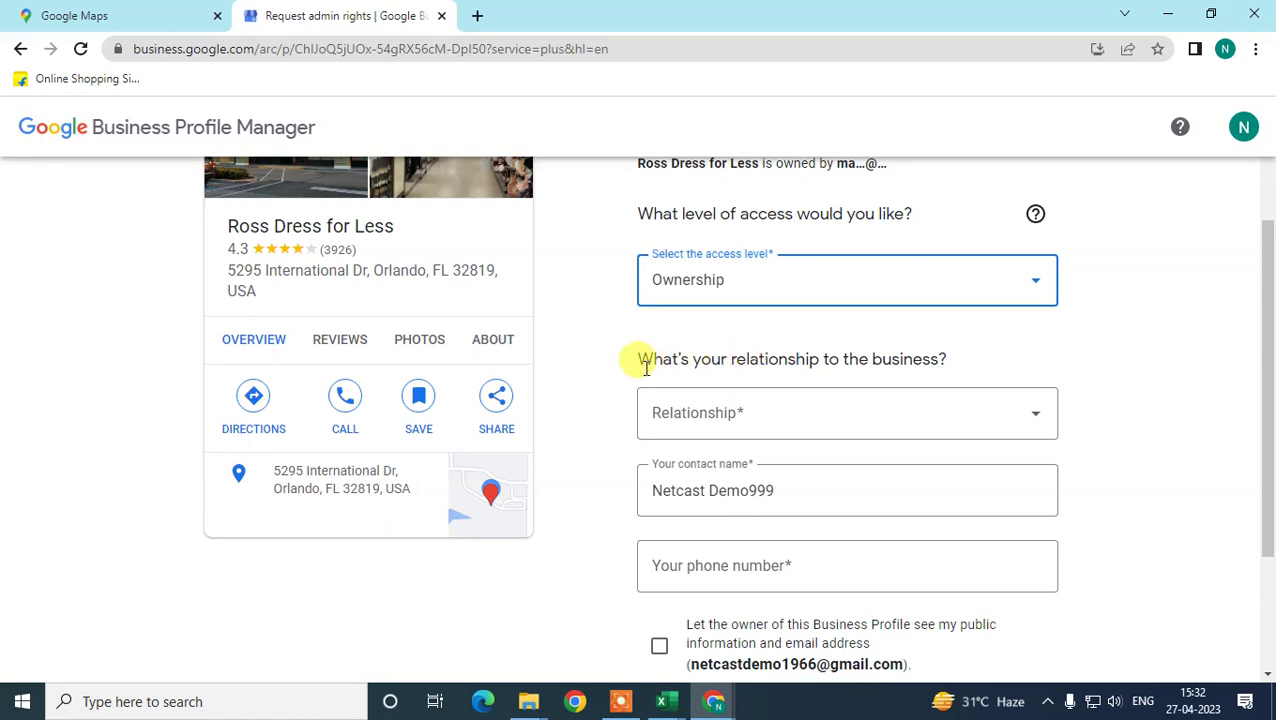
click(883, 410)
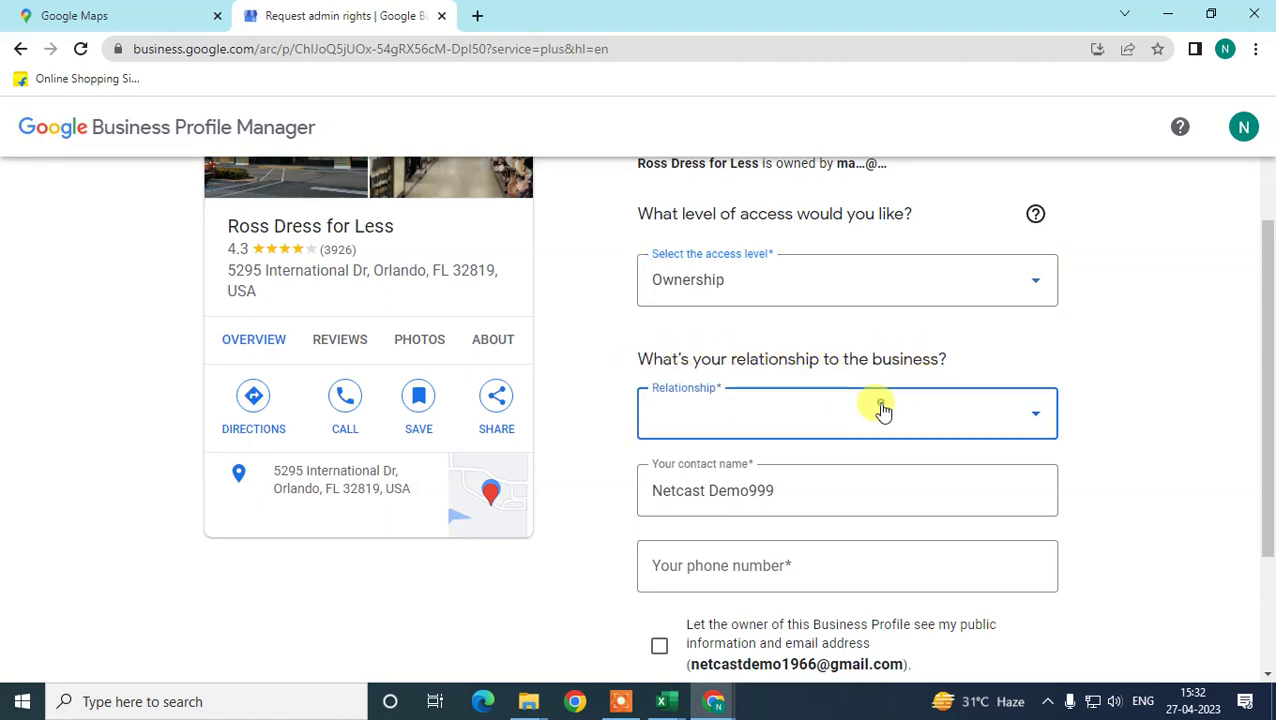
click(726, 481)
scroll(1245, 464, down, 1)
scroll(1245, 464, up, 1)
click(829, 297)
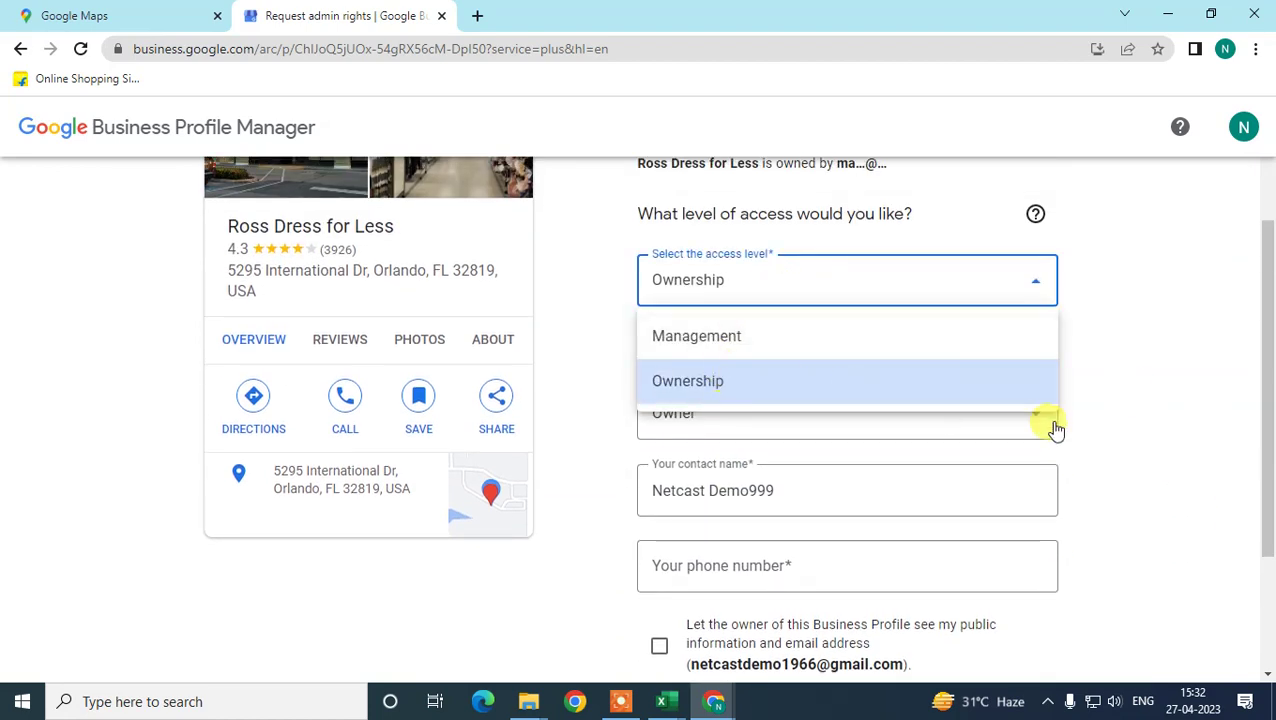
click(806, 430)
scroll(820, 425, down, 1)
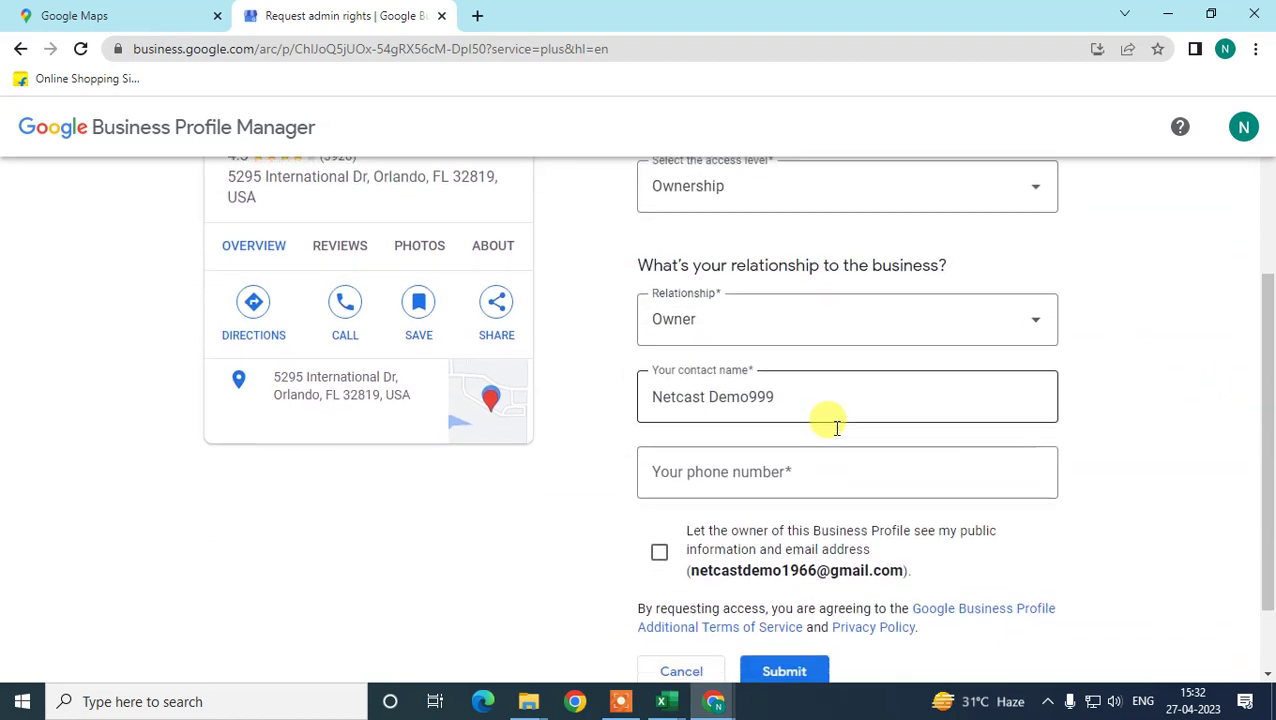
click(683, 319)
click(1070, 390)
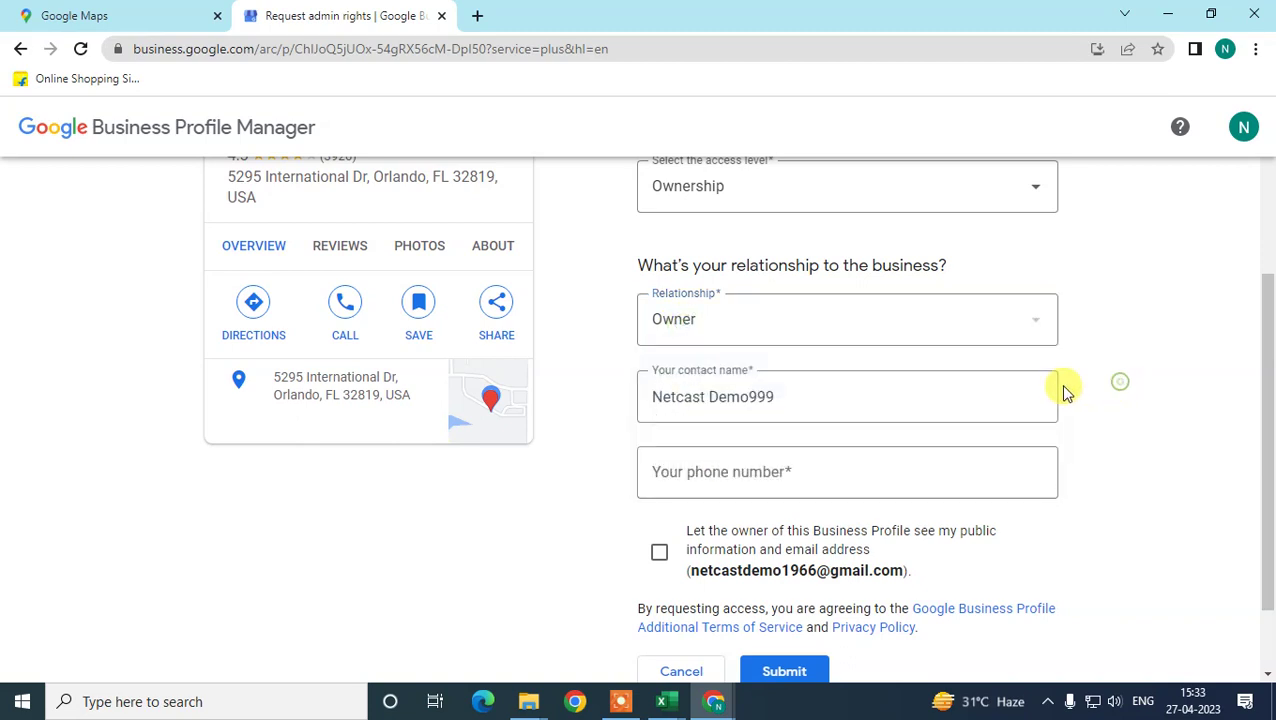
Allow the Business Profile's owner to see the requester's public information and email address
click(775, 390)
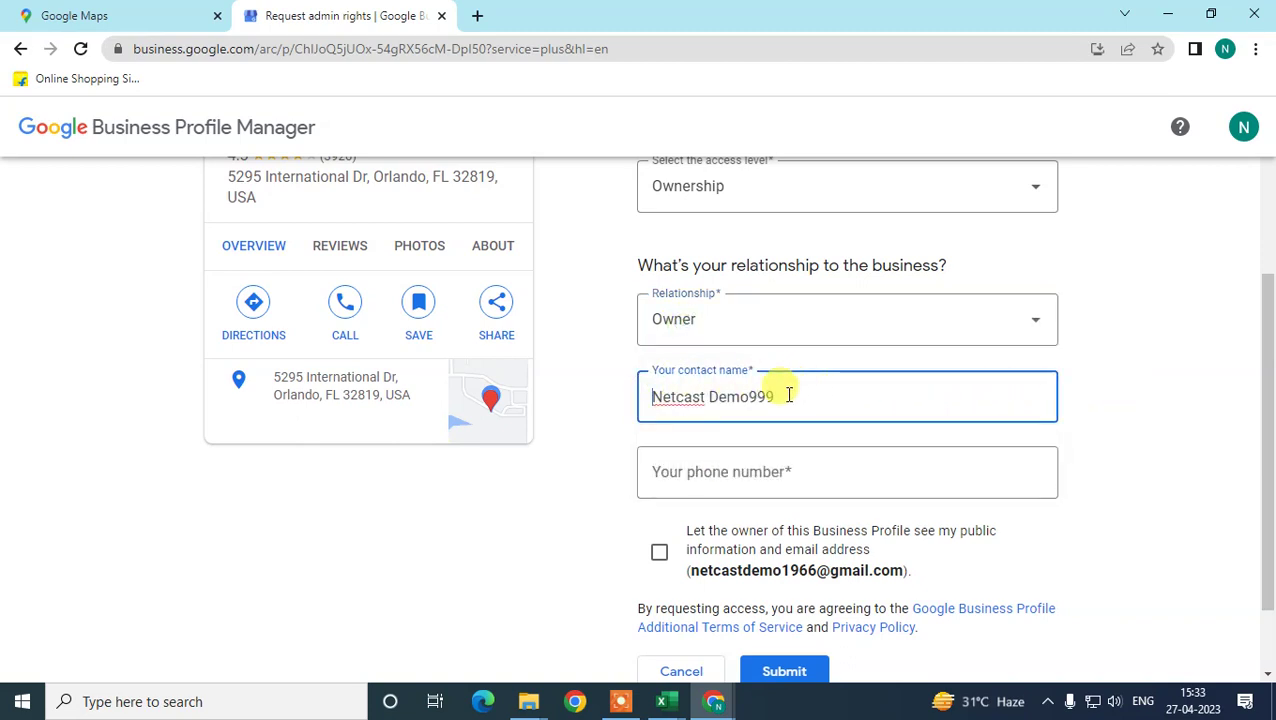
scroll(810, 430, down, 1)
click(700, 397)
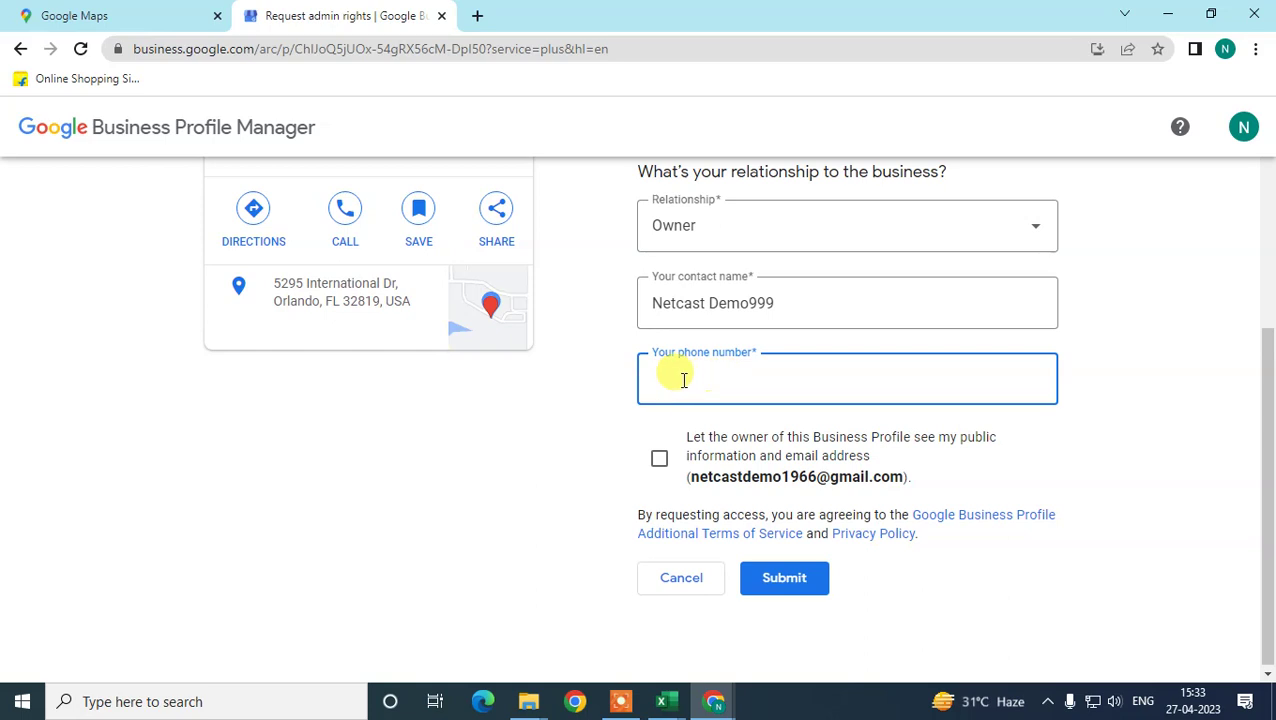
click(659, 466)
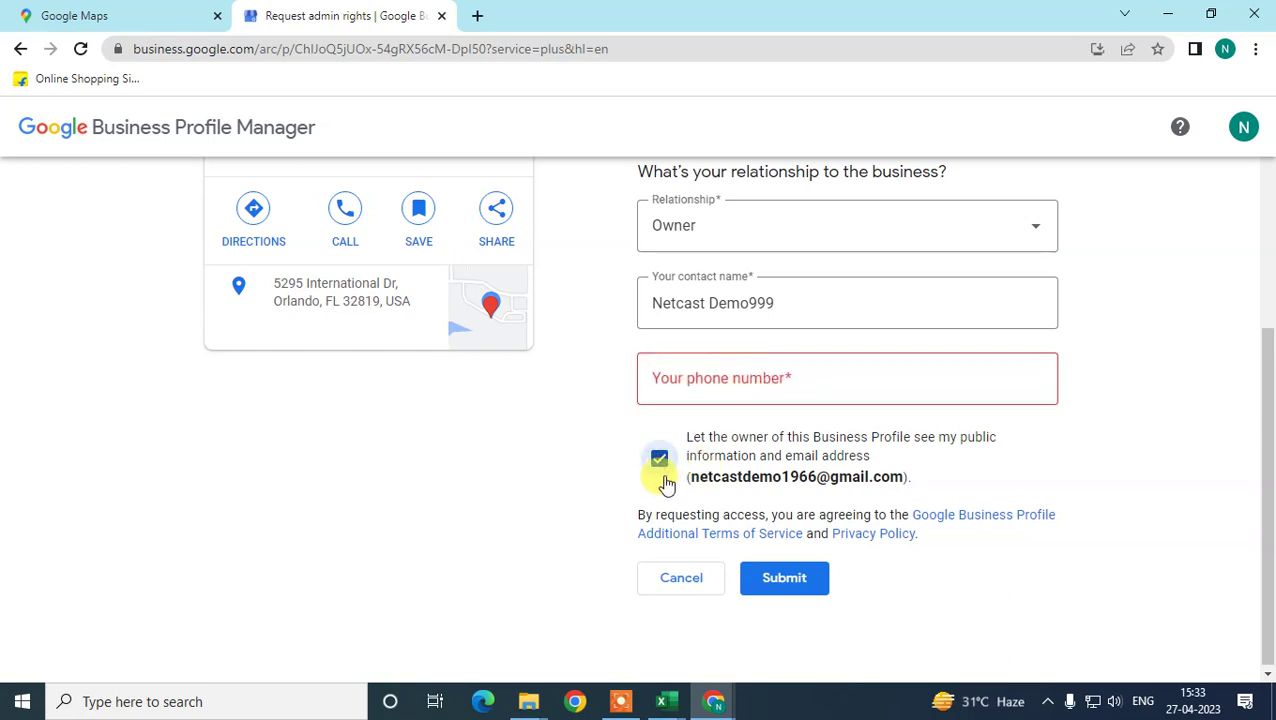
drag(686, 483, 931, 484)
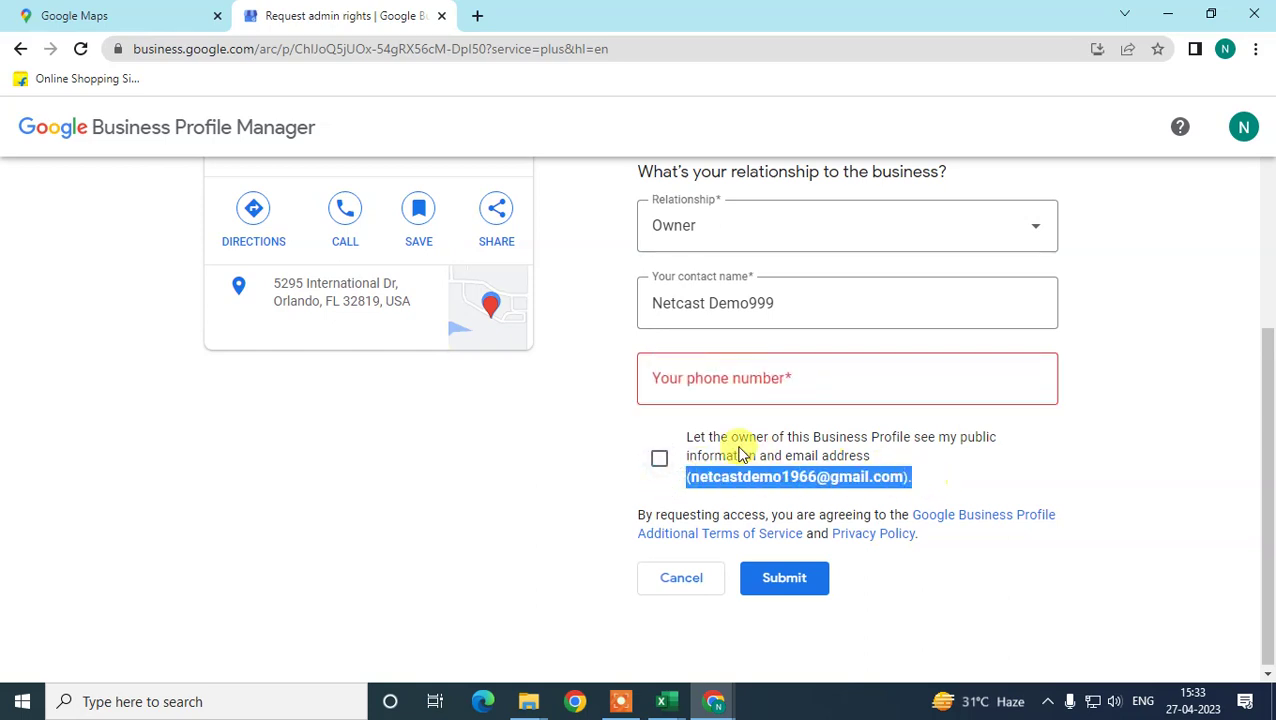
click(659, 458)
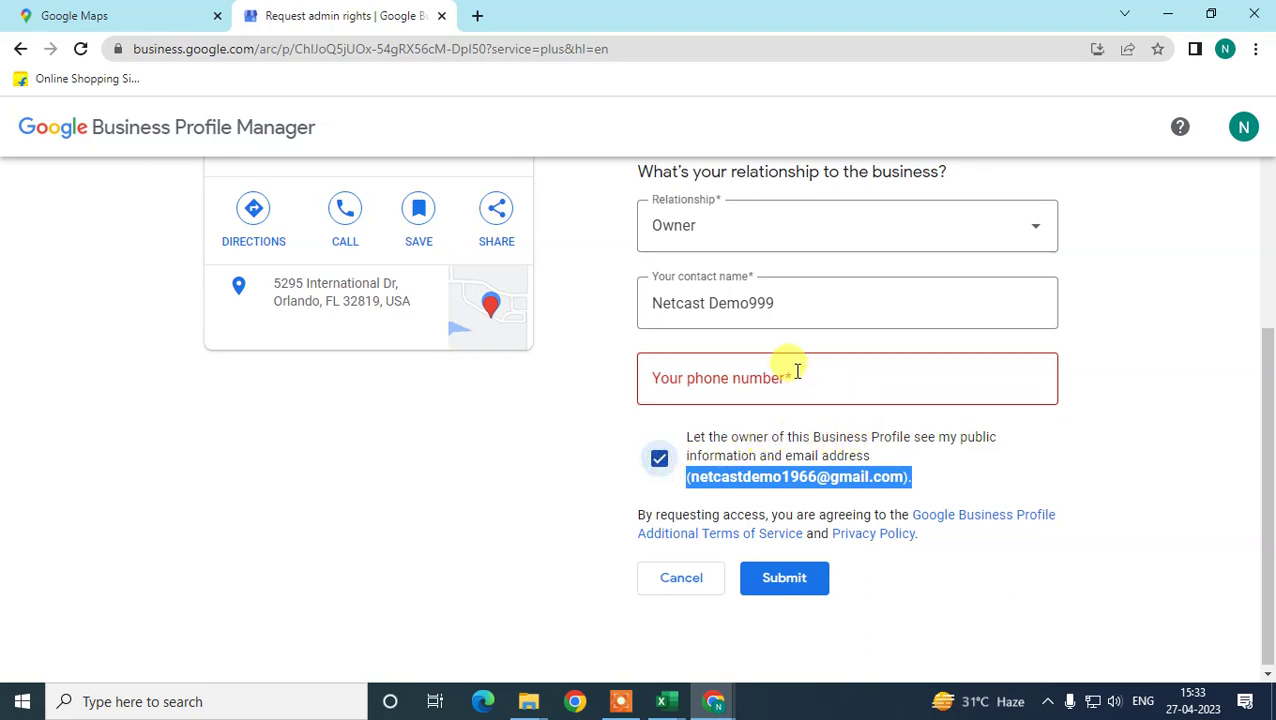
Examine the request form's phone number field and the masked email of the profile's current owner
click(760, 376)
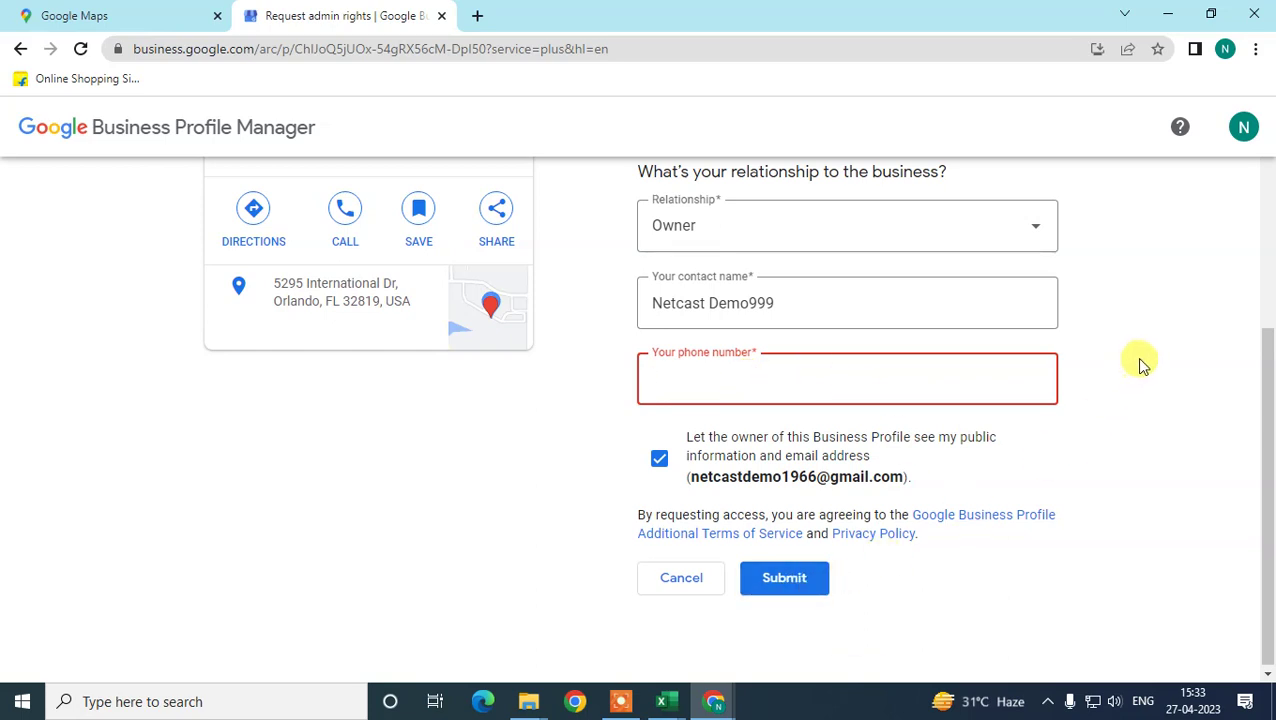
scroll(1165, 395, up, 2)
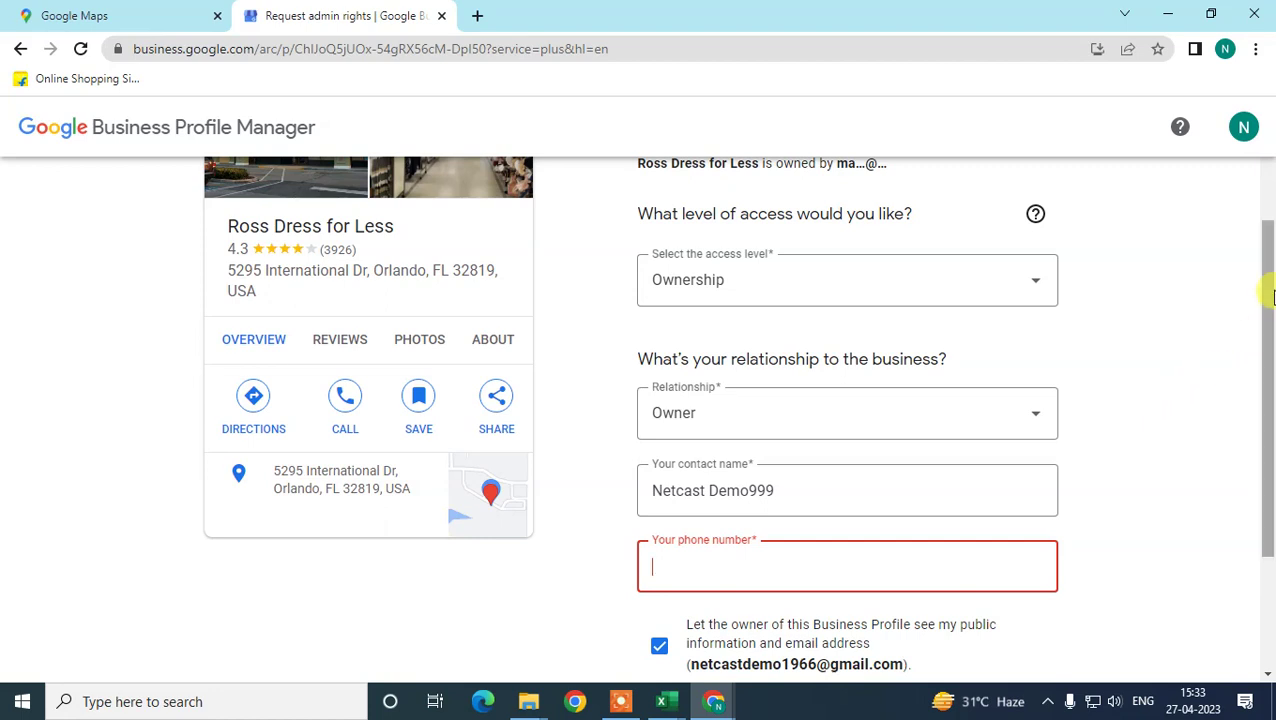
drag(1270, 330, 1117, 288)
double_click(854, 348)
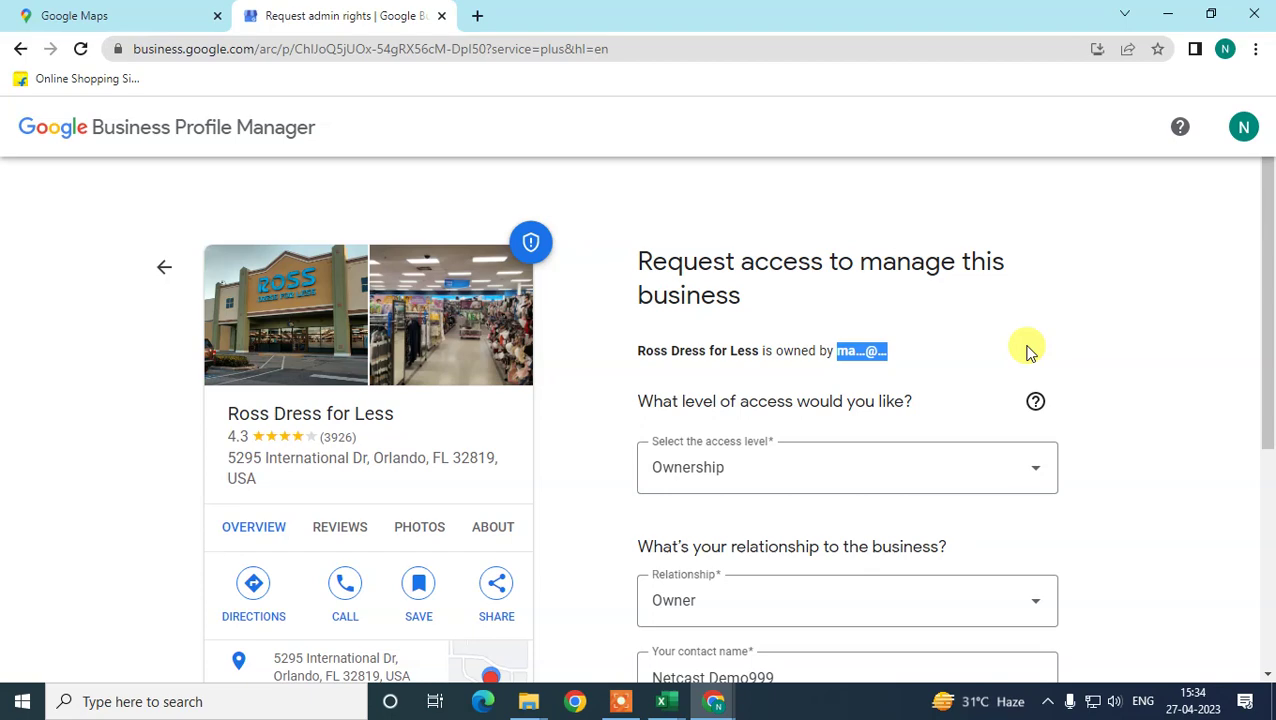
click(792, 336)
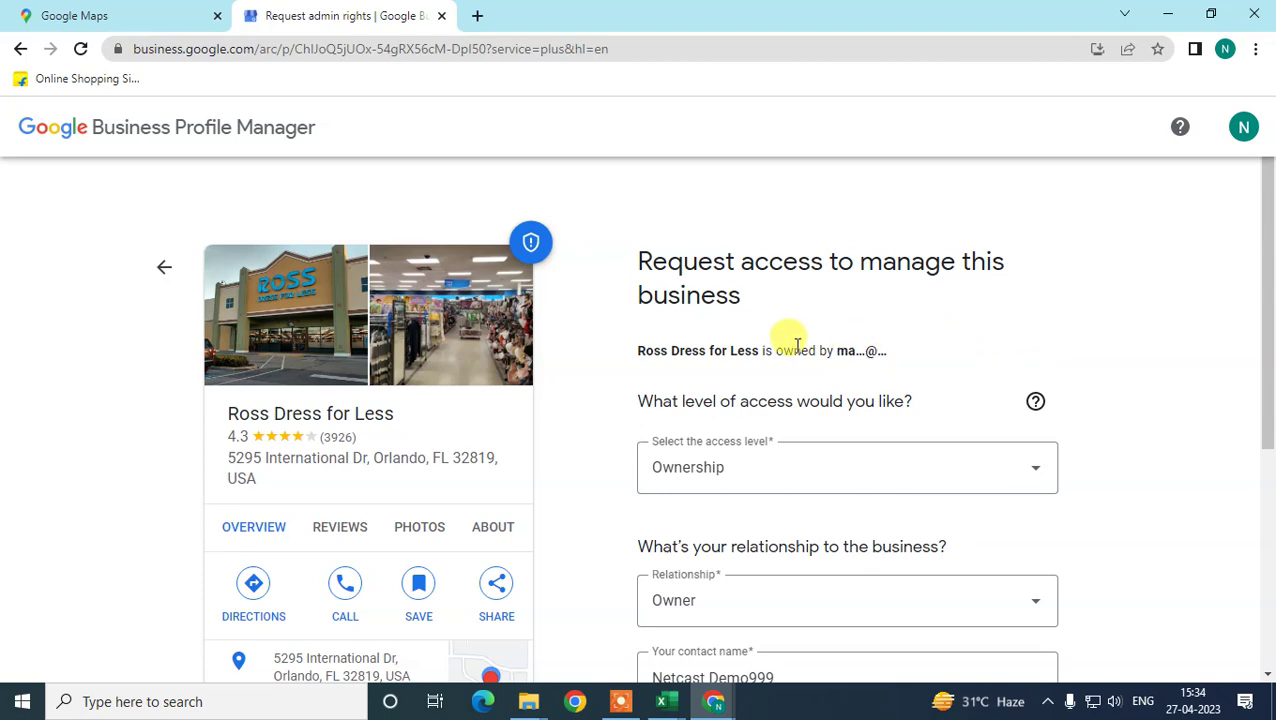
Review the owner line, relationship fields and heading of the Ross Dress for Less access request form, and minimize all windows to show the desktop
drag(832, 350, 911, 379)
scroll(950, 368, down, 2)
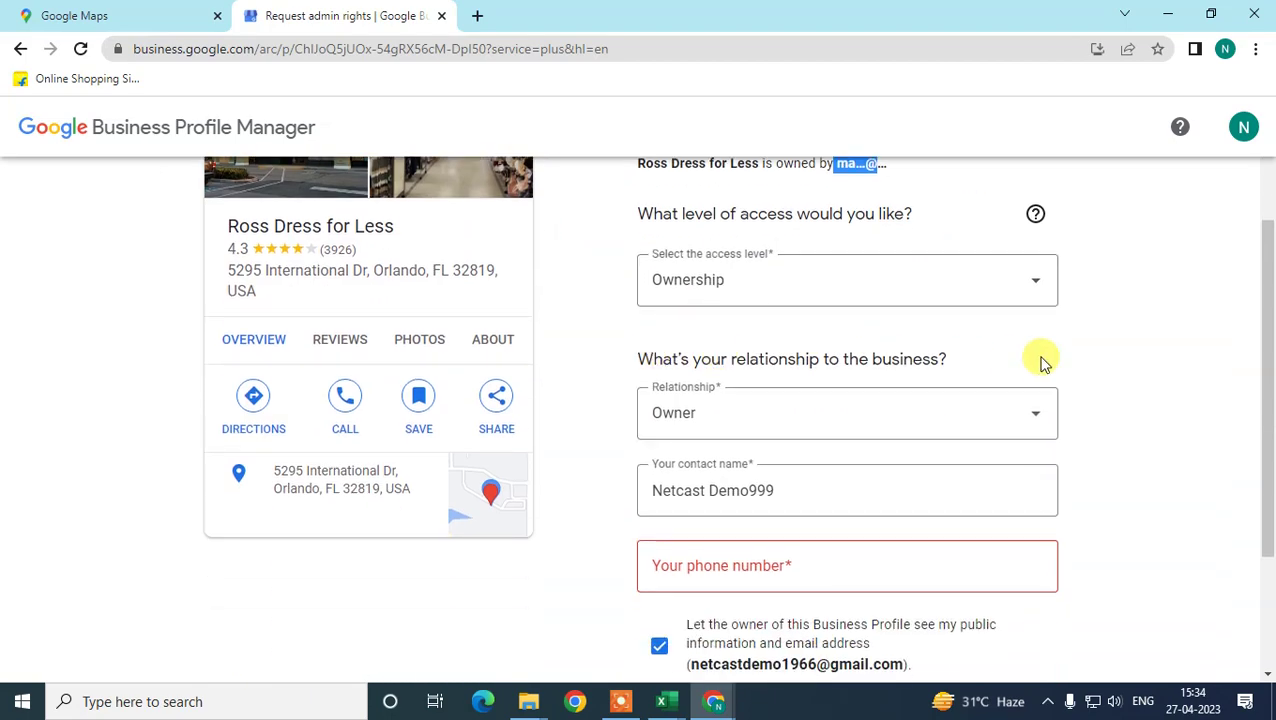
scroll(1259, 372, up, 2)
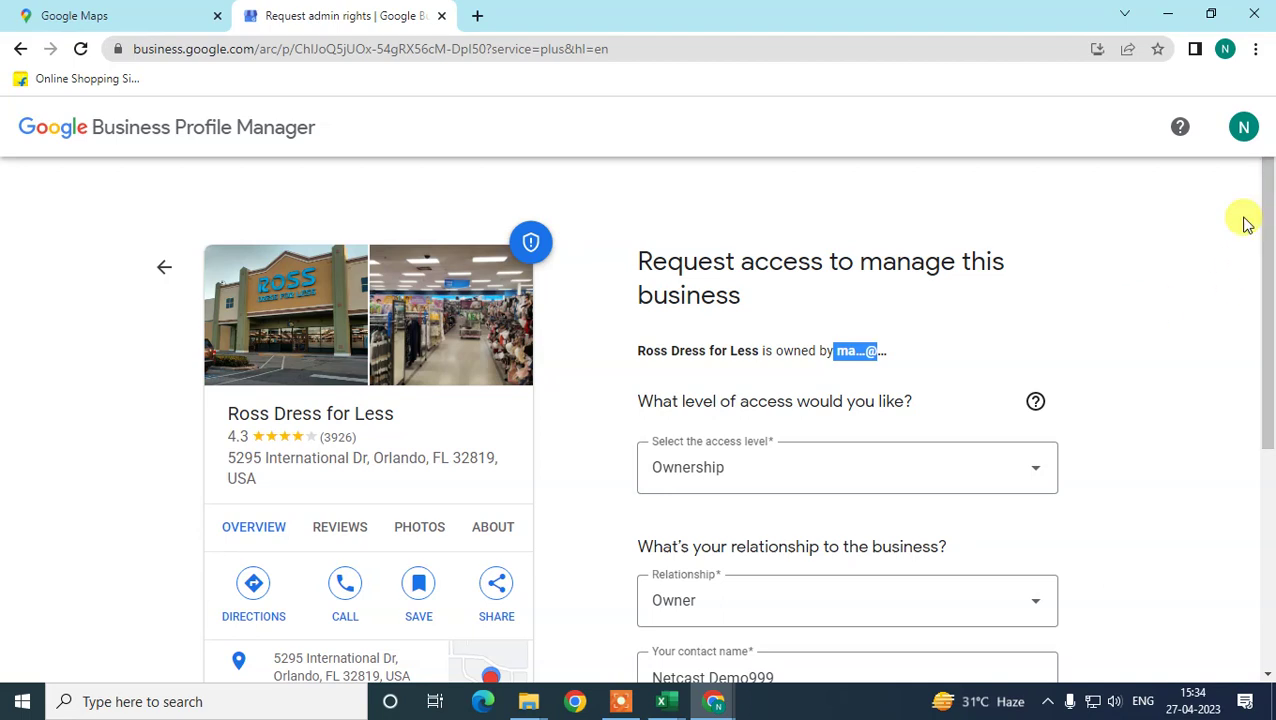
click(742, 220)
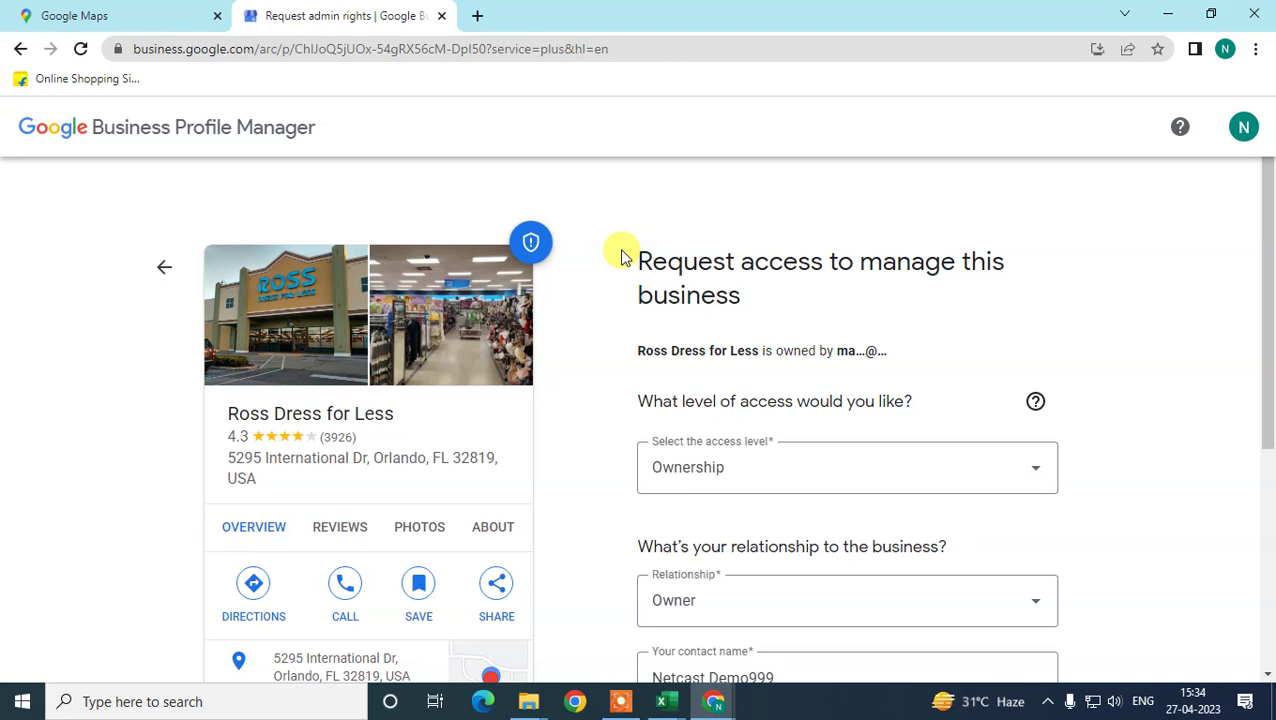
drag(1268, 216, 1210, 205)
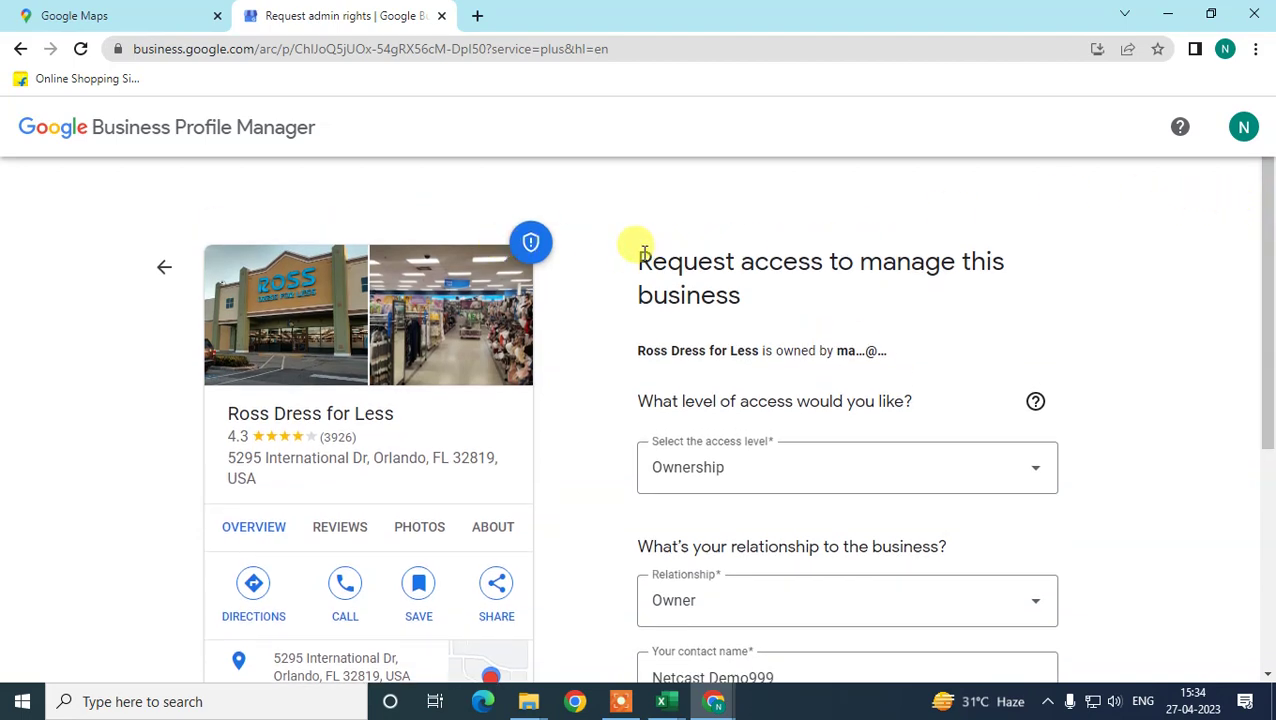
drag(640, 254, 763, 288)
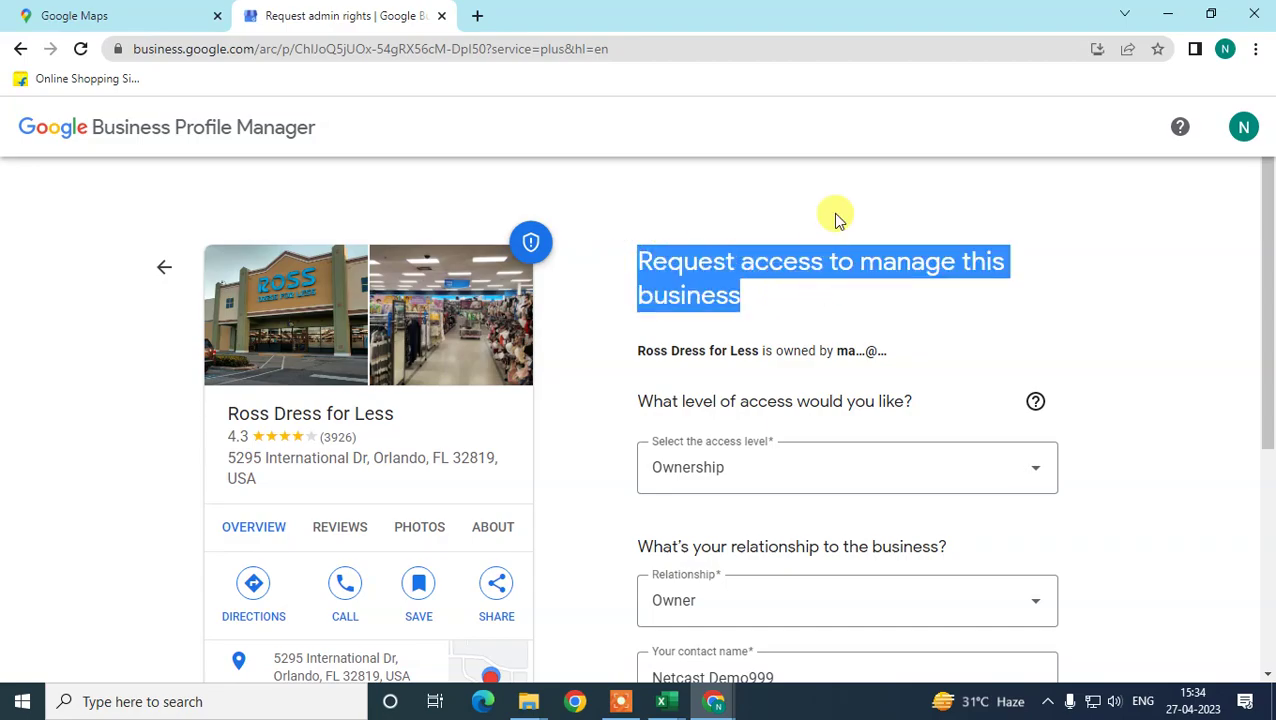
key(super+d)
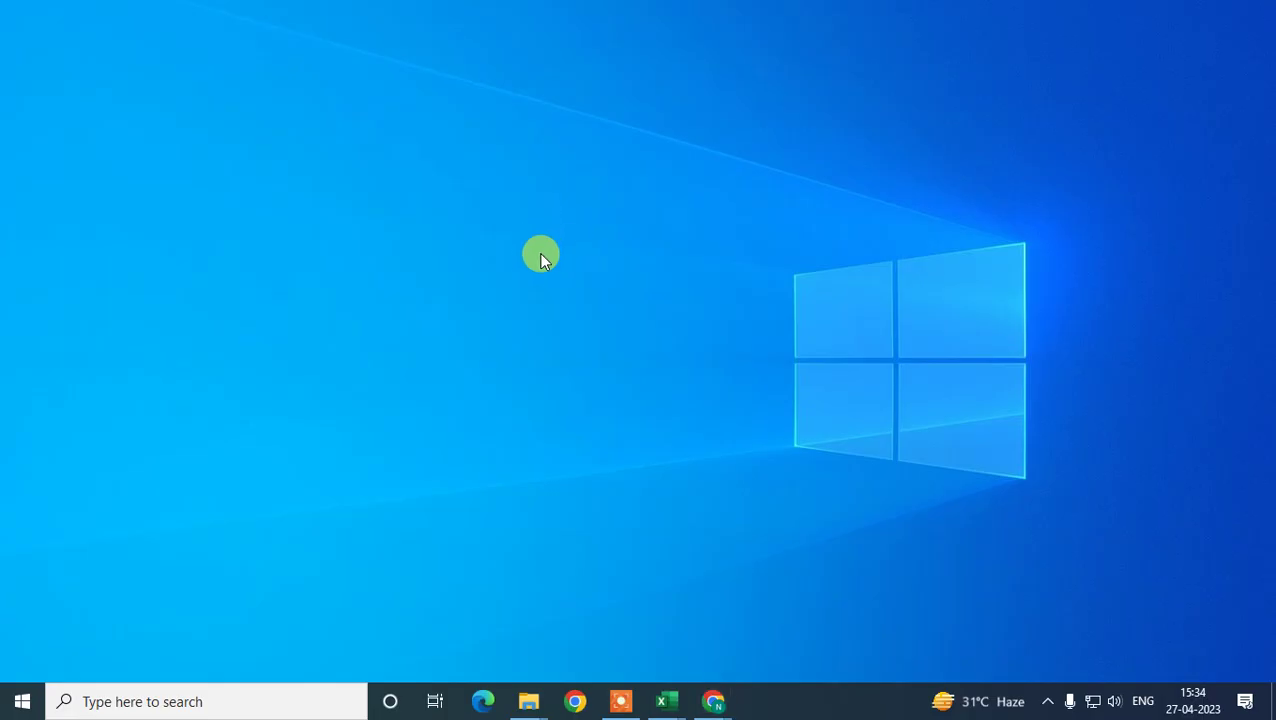